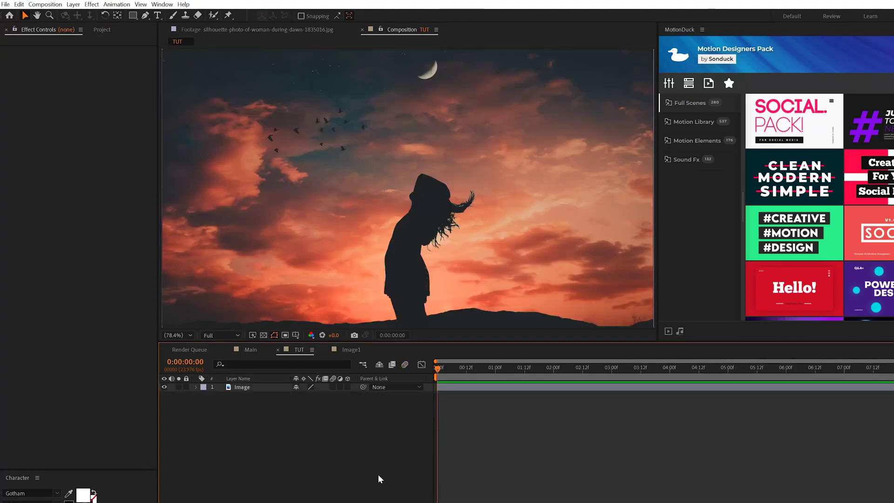
- Pre-compose the Image layer as "Footage Placeholder", moving all attributes into the new composition
click(247, 388)
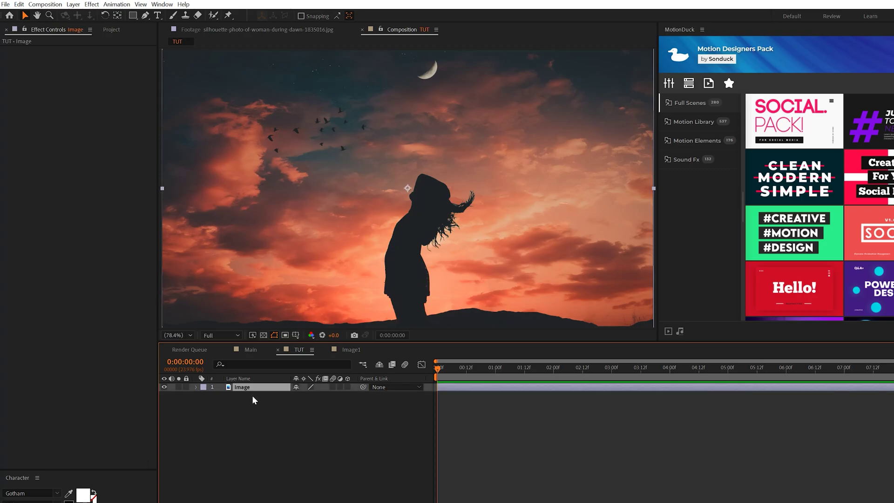
click(73, 5)
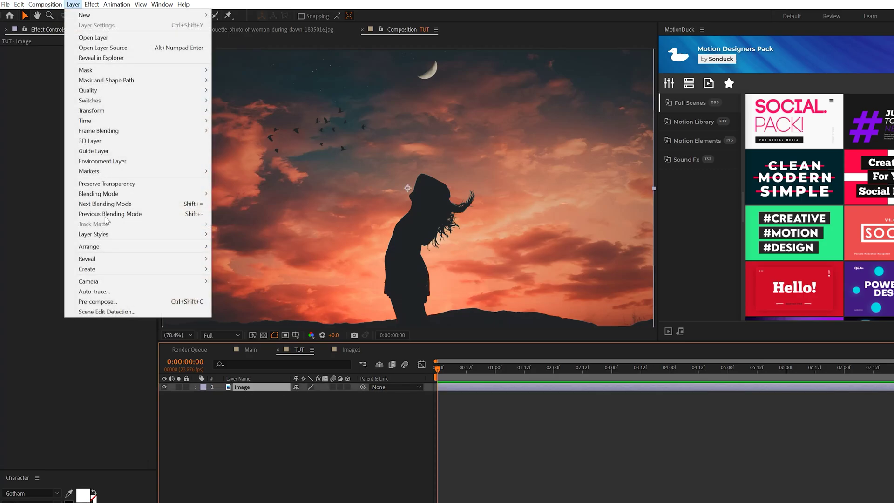
click(105, 298)
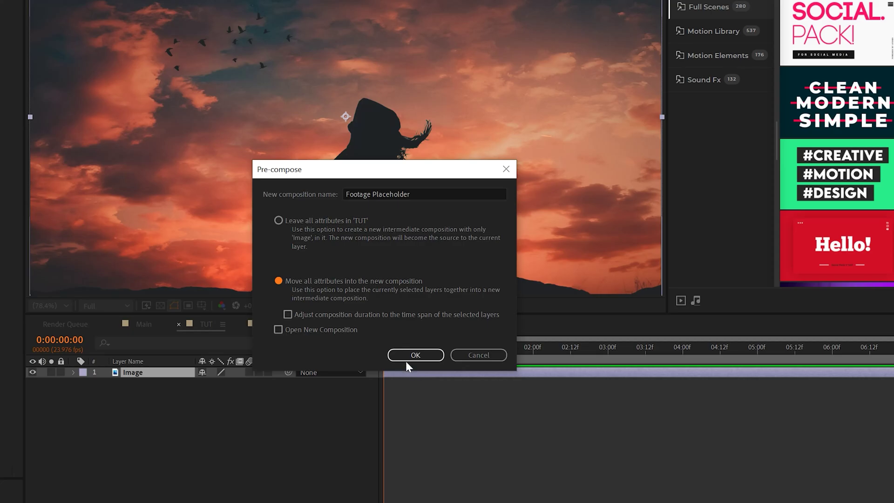
click(407, 358)
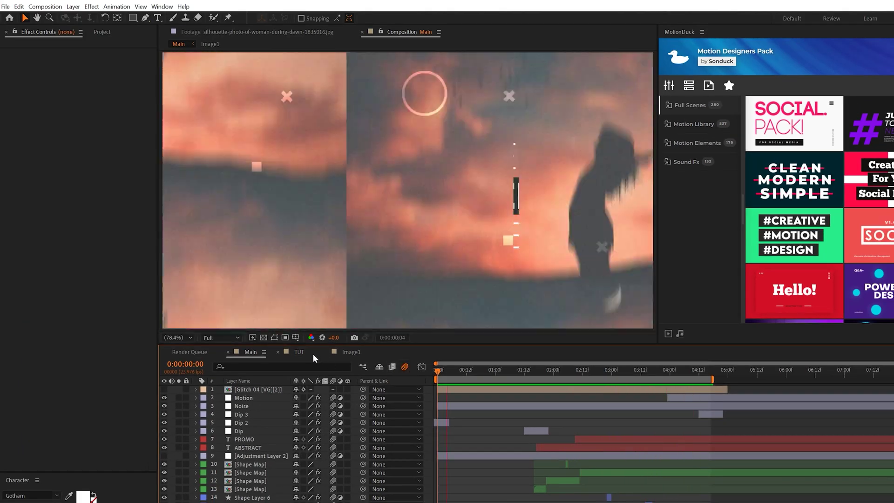
- Apply the Motion Tile effect to the Footage Placeholder layer in the TUT composition
click(301, 351)
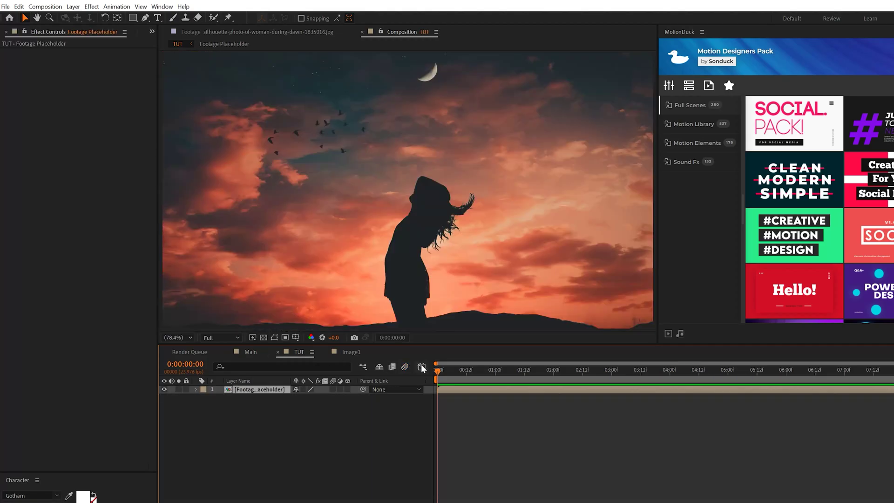
click(91, 6)
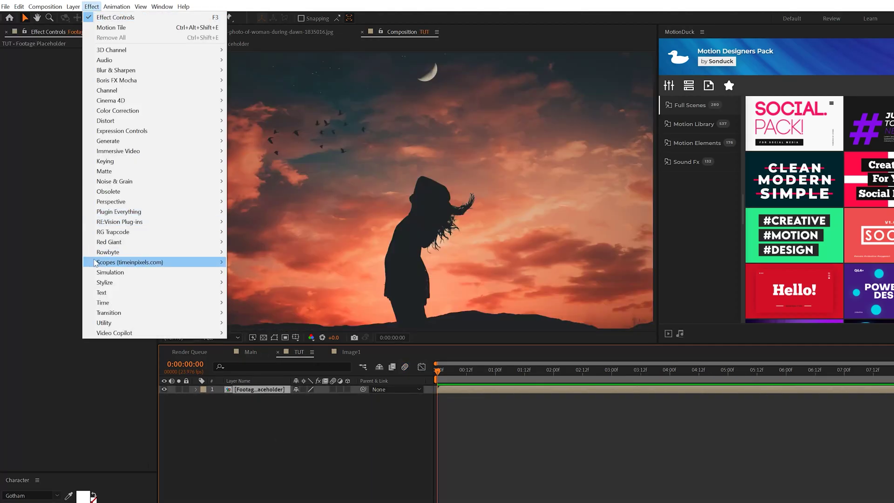
mouse_move(110, 282)
click(275, 464)
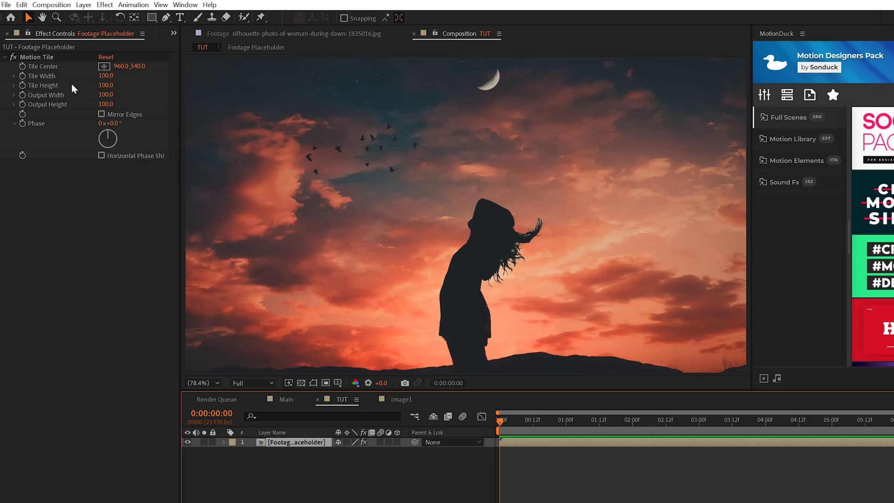
- Set the Motion Tile's Tile Center to 1581, 540 and its Phase to 252°
drag(118, 67, 533, 138)
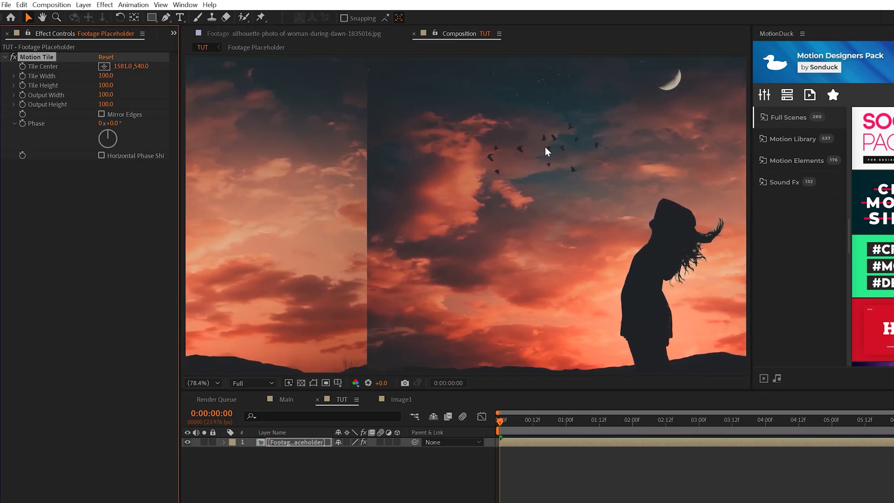
drag(112, 130, 317, 169)
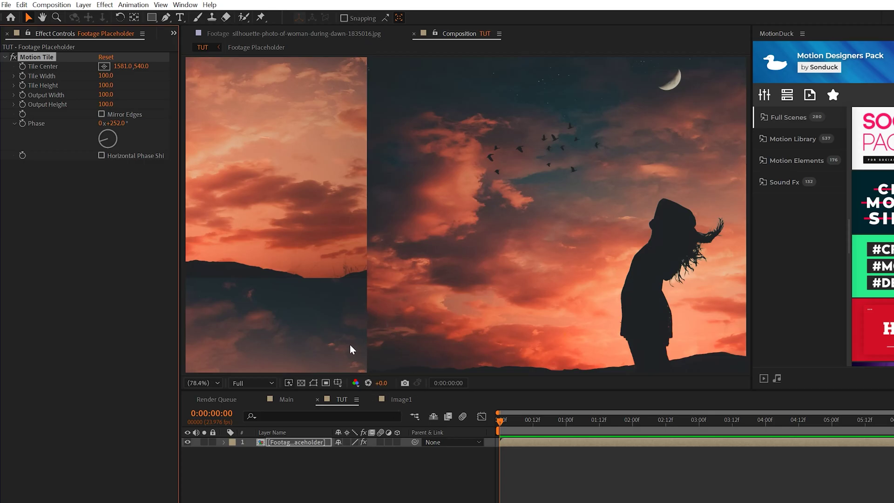
- Set keyframes for the Motion Tile's Tile Center and Phase at 0:00:00:17
click(539, 419)
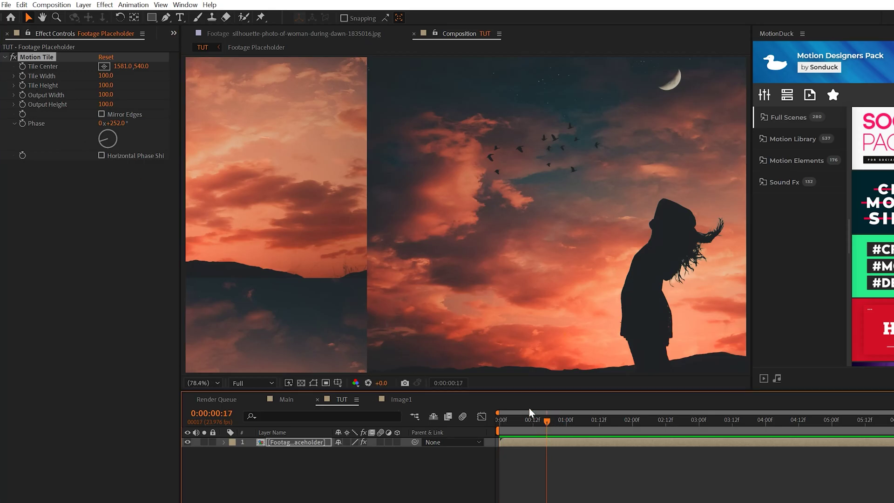
click(23, 67)
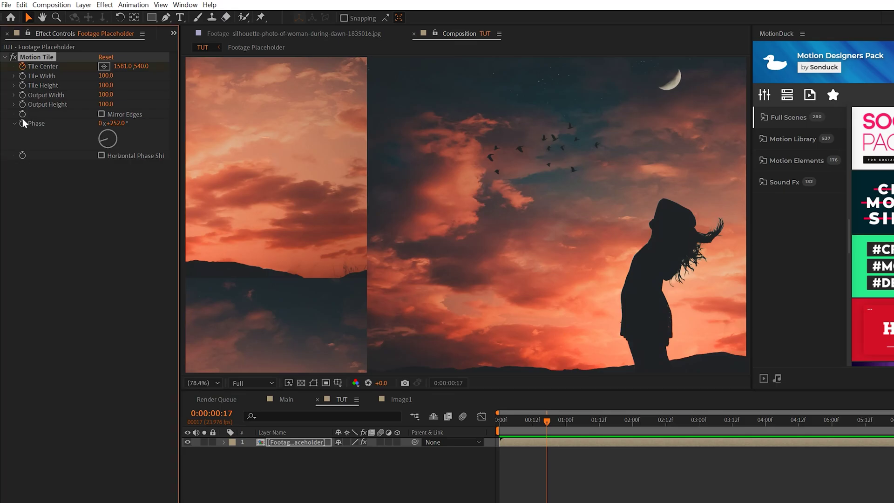
- At 0:00:00:00, keyframe the Tile Center at 1581, 3000 and the Phase at 1x+156°
drag(506, 422, 487, 424)
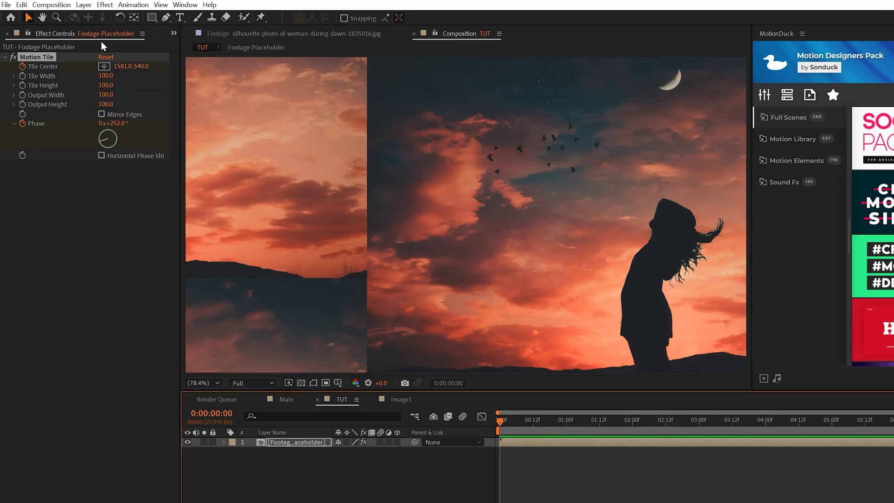
drag(139, 70, 151, 68)
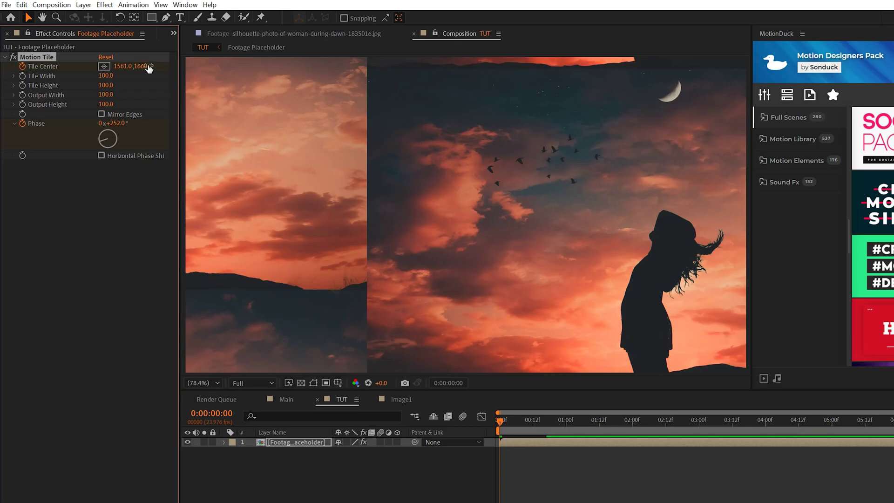
click(130, 255)
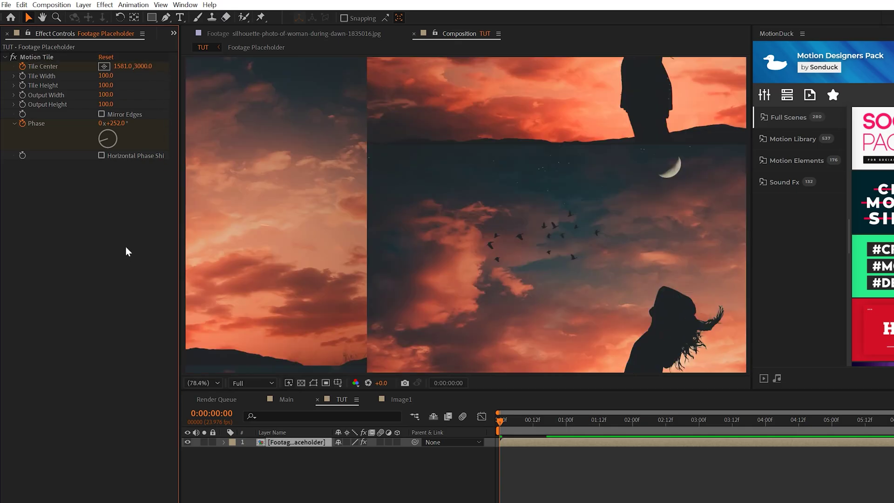
drag(119, 124, 286, 137)
- Reveal the layer's keyframes, move the second Phase keyframe to about 0:00:01:17, ease the Tile Center's end keyframe and preview the animation
key(u)
drag(547, 471, 595, 472)
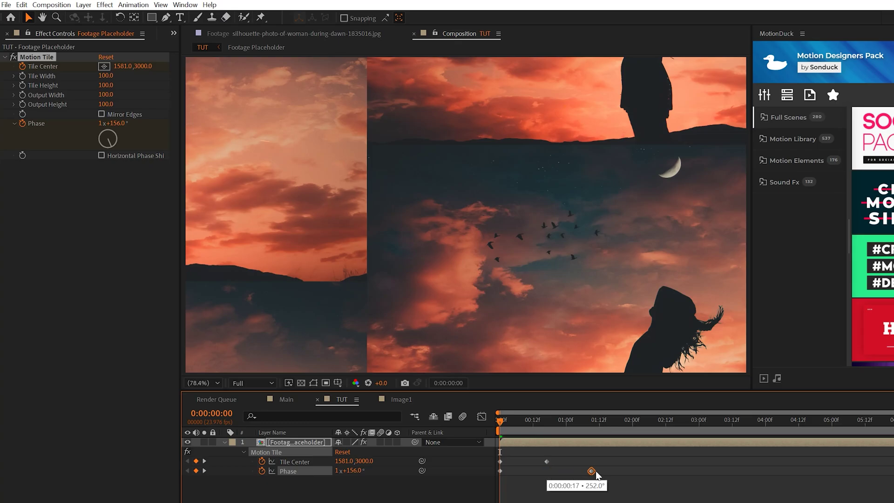
click(613, 495)
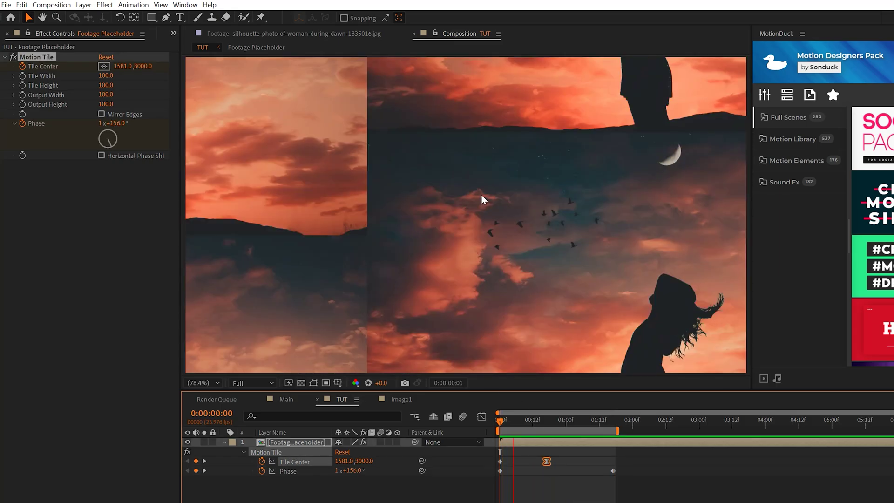
key(space)
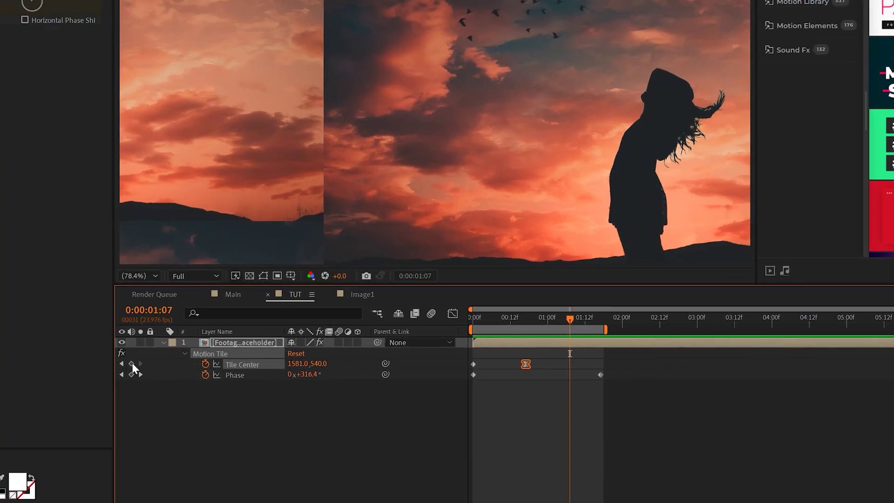
- Hold the Tile Center with a keyframe at 0:00:01:07 and set it to 960, 540 at 0:00:01:17
drag(570, 320, 602, 319)
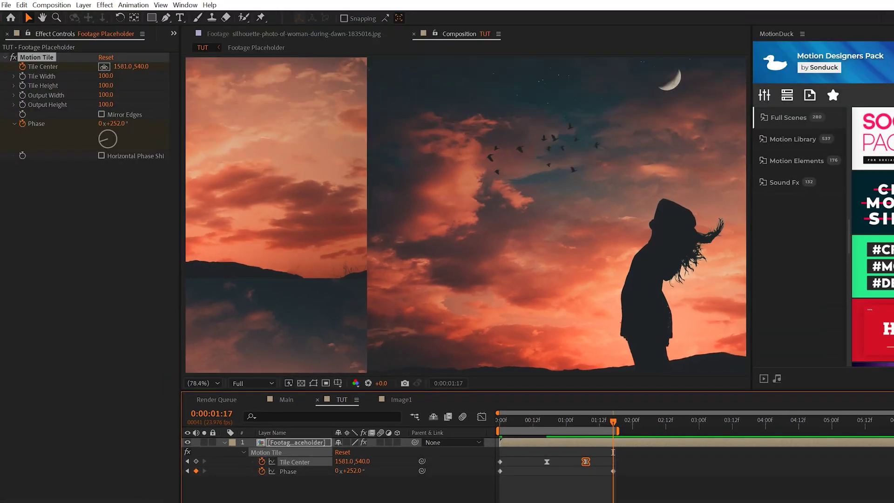
drag(122, 67, 0, 73)
drag(120, 67, 117, 67)
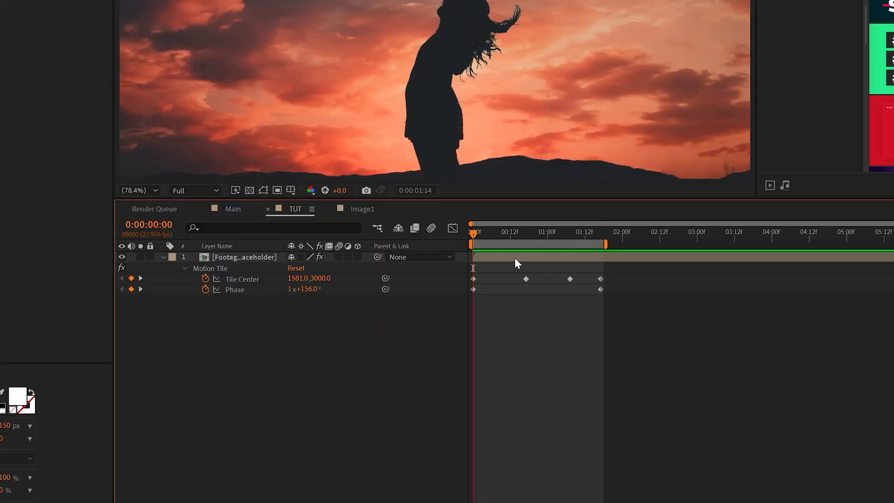
- Lengthen the easing handles of the Tile Center keyframes in the speed graph so both moves start fast and slow down smoothly
drag(516, 272, 621, 281)
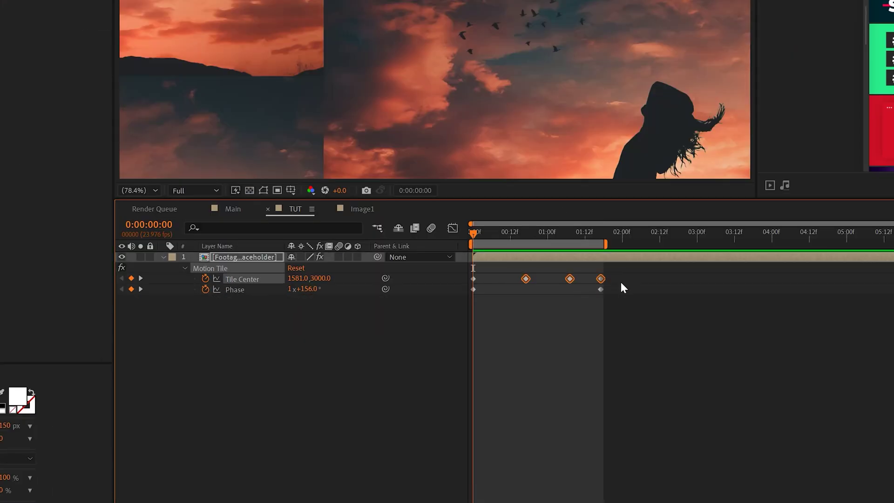
click(453, 228)
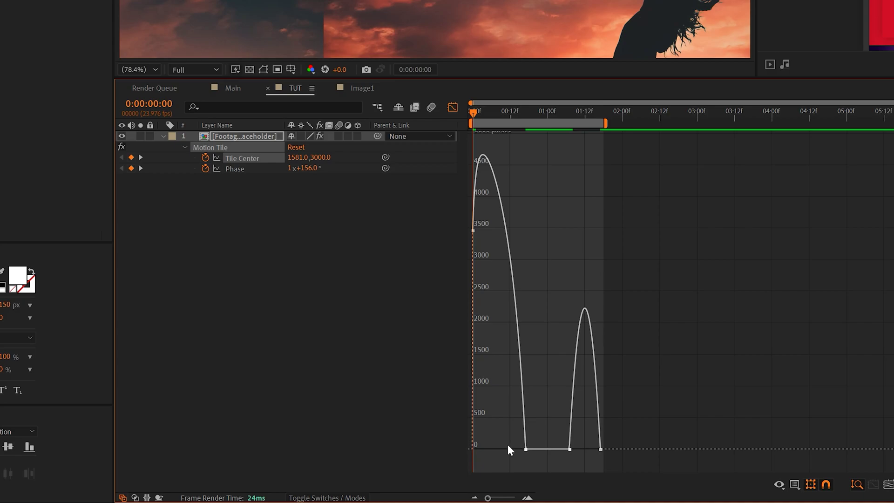
drag(545, 434, 499, 450)
drag(557, 441, 585, 449)
drag(535, 437, 506, 454)
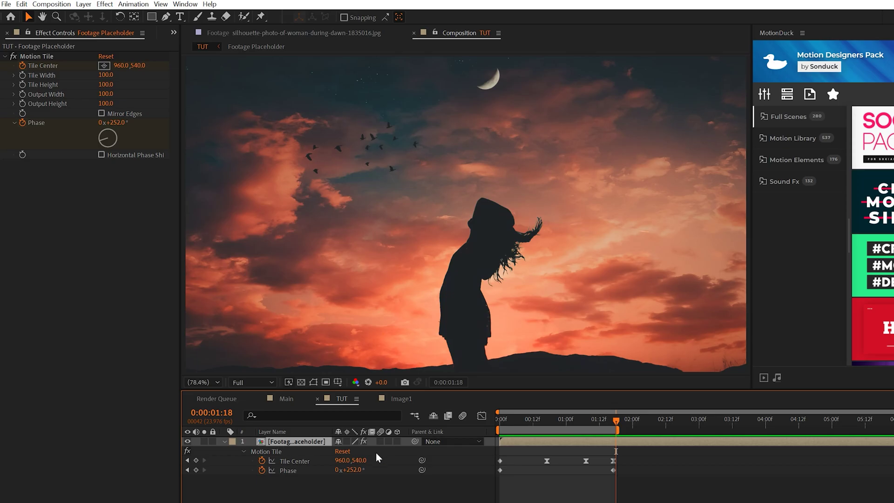
- Split the placeholder layer at 0:00:01:18, clear the upper part's Motion Tile keyframes and reset its effect, and preview the result
click(21, 4)
click(40, 136)
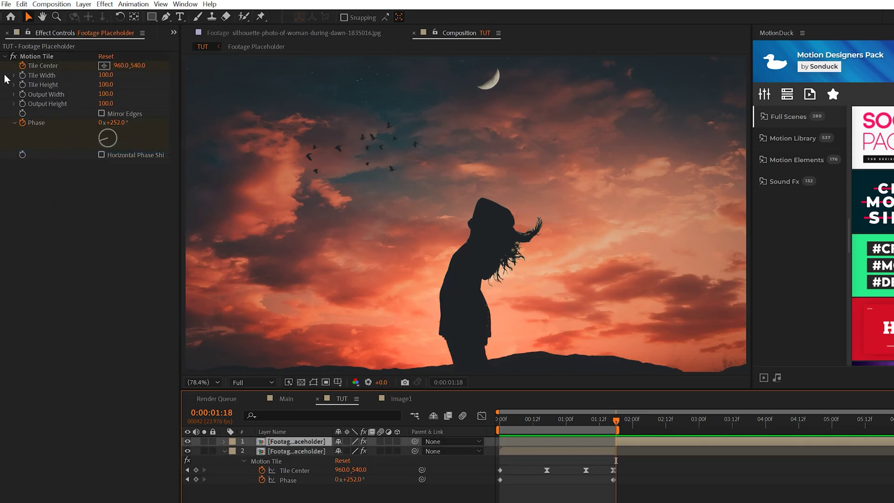
click(22, 66)
click(21, 123)
click(106, 57)
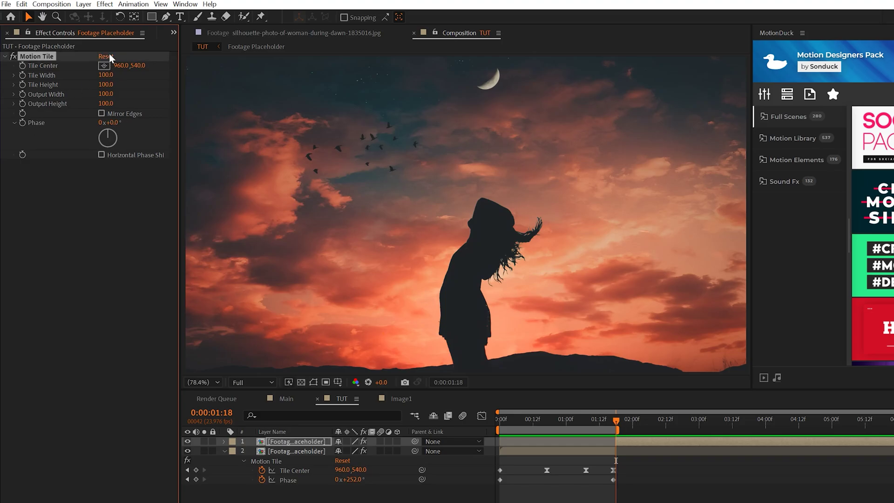
click(237, 482)
key(space)
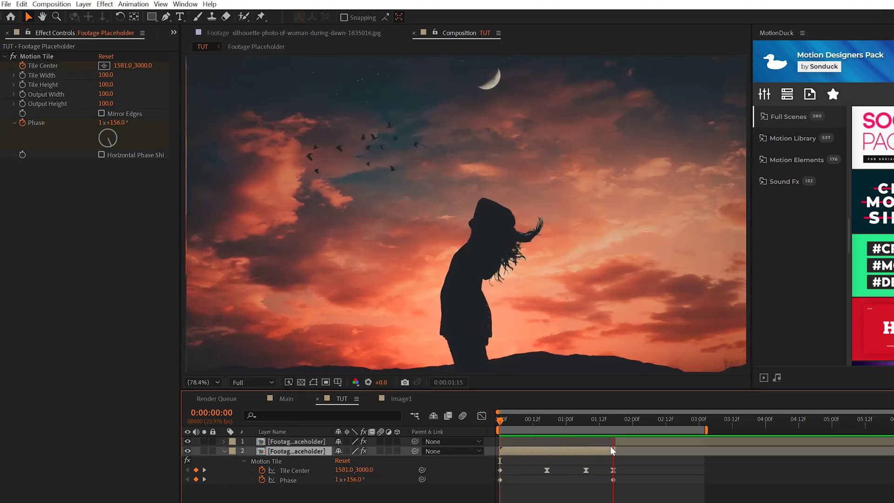
- Add a 100% Scale keyframe to the upper placeholder layer at 0:00:02:18
click(629, 445)
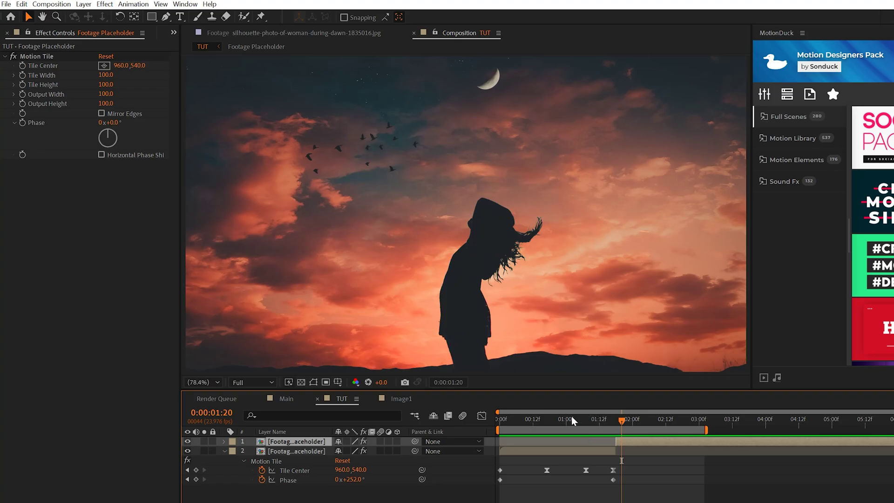
key(s)
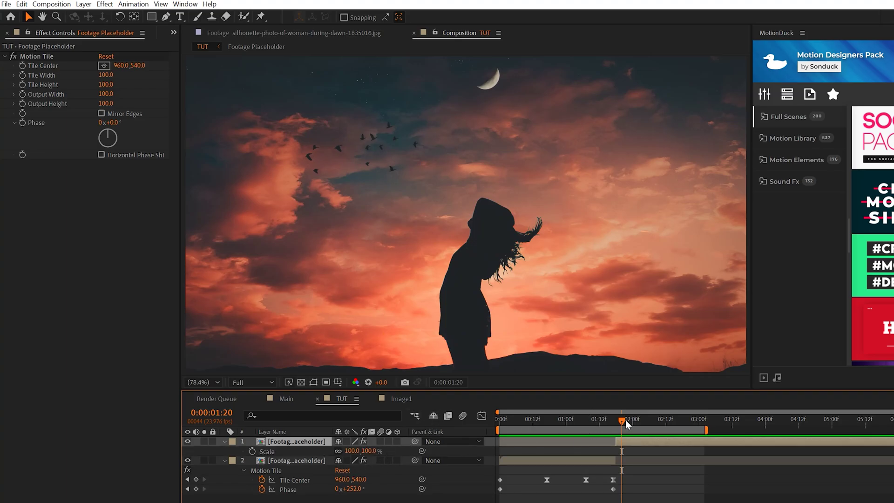
click(251, 451)
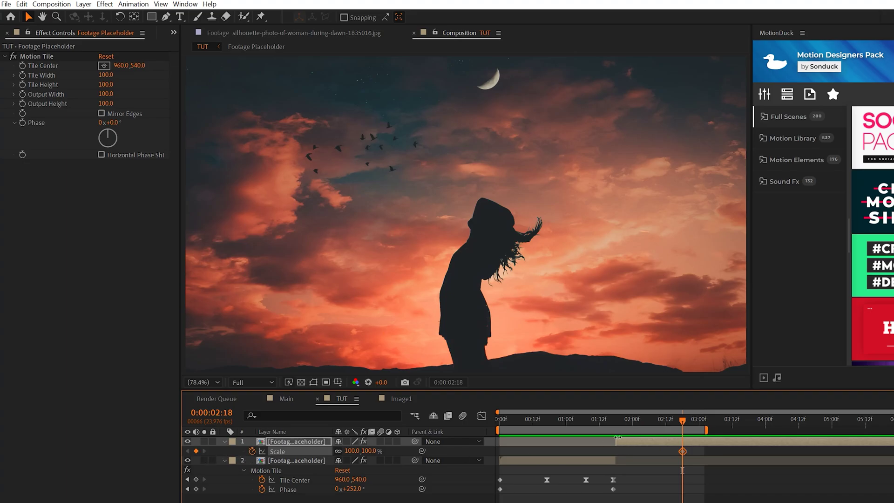
- Scale the upper layer to 43% at 0:00:01:18 and fill the frame with Motion Tile Output Width 280 and Output Height 510
drag(619, 423, 616, 418)
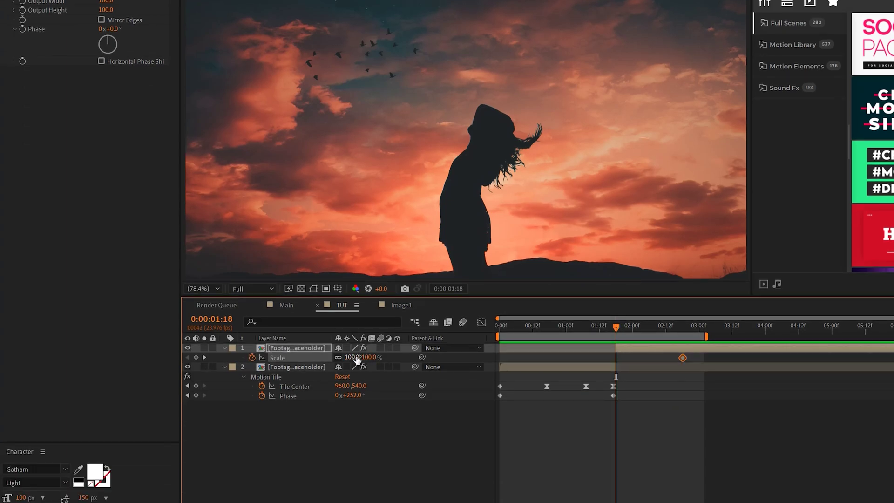
drag(354, 452, 337, 452)
drag(336, 358, 326, 361)
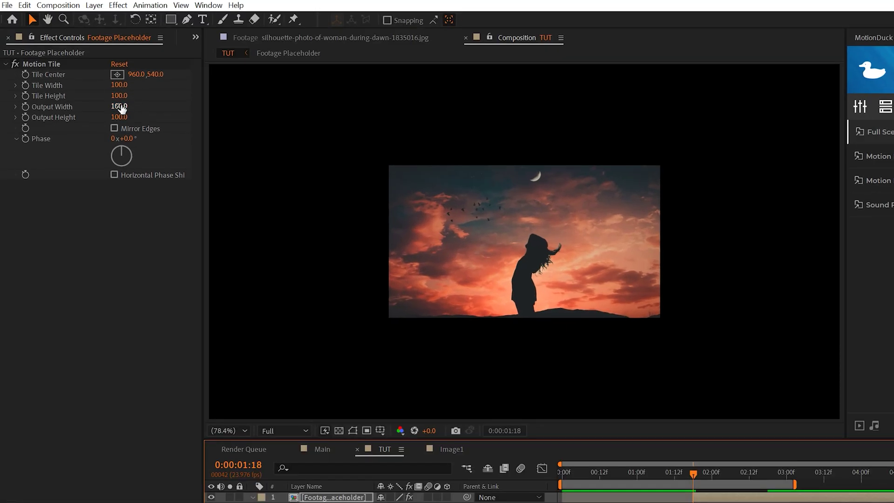
drag(120, 107, 144, 124)
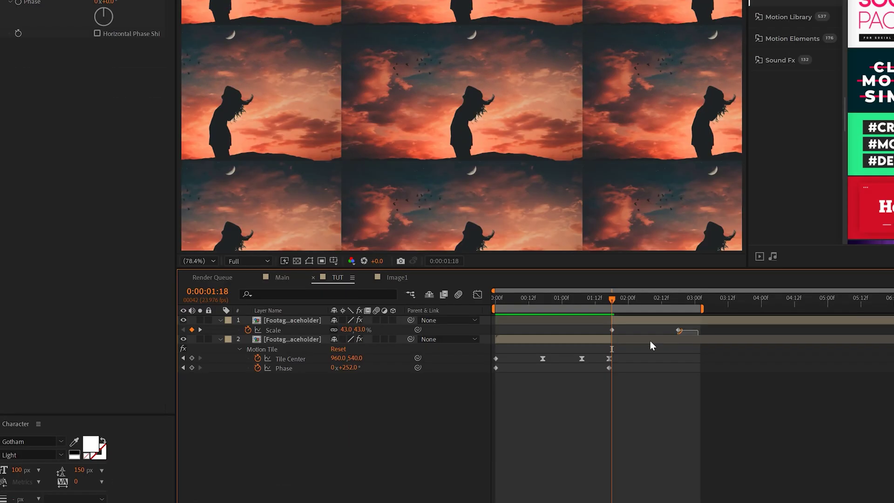
- Ease the upper layer's Scale animation with a fast start in the speed graph and extend its last keyframe to about 0:00:03:01
click(477, 295)
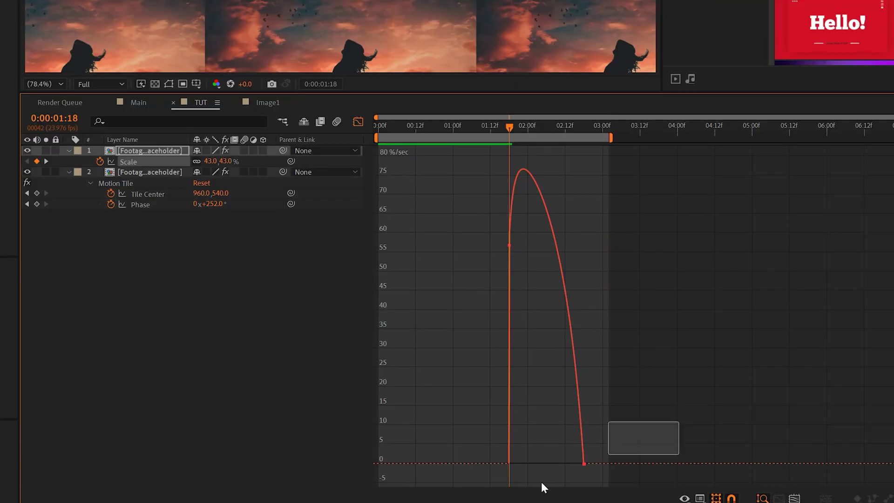
drag(572, 464, 518, 467)
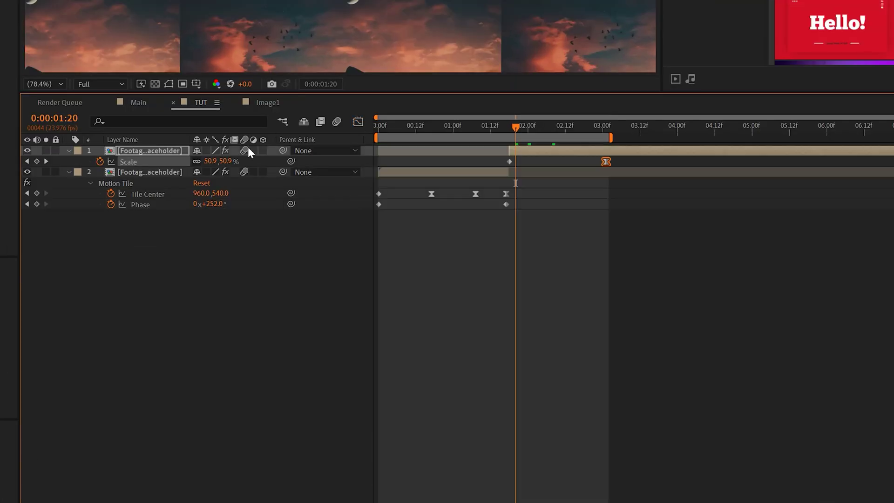
- Enable motion blur for both placeholder layers and for the TUT composition
click(244, 151)
click(245, 172)
click(337, 121)
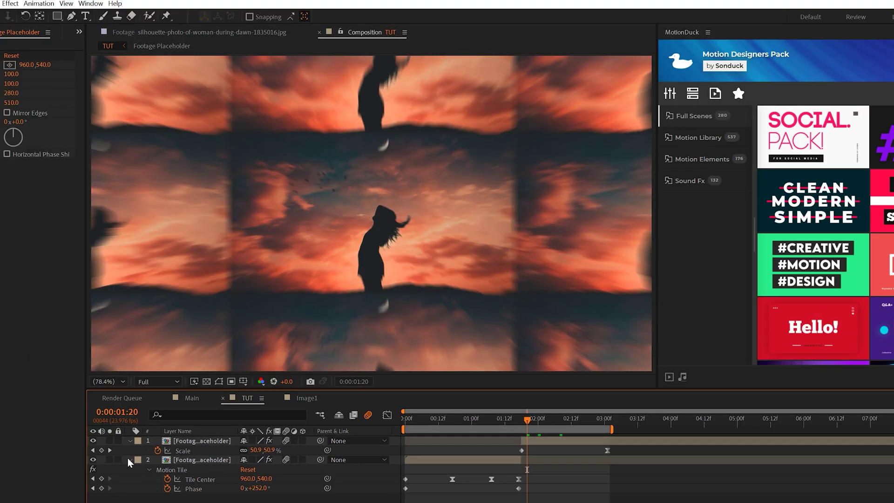
- Add an adjustment layer above both placeholder layers in the TUT composition
click(130, 460)
click(130, 441)
click(84, 4)
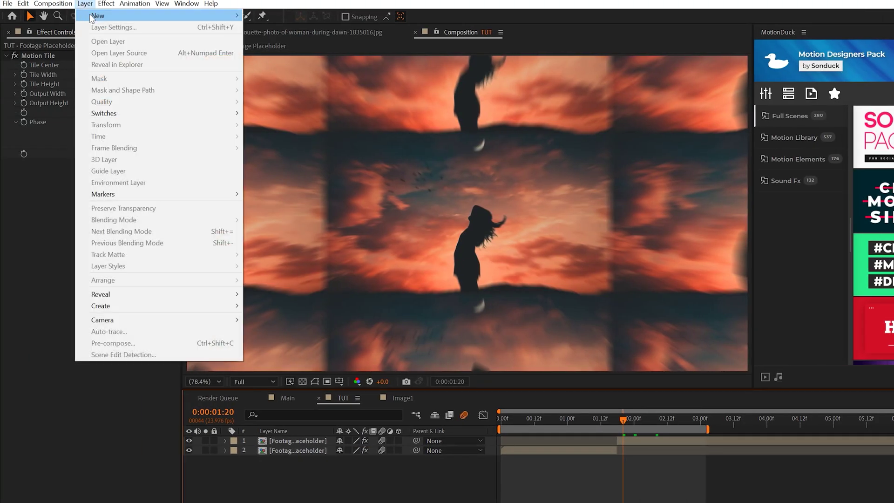
mouse_move(97, 16)
click(324, 86)
- Apply a Fill effect to the new adjustment layer and set its color to white
click(106, 4)
mouse_move(140, 156)
click(280, 330)
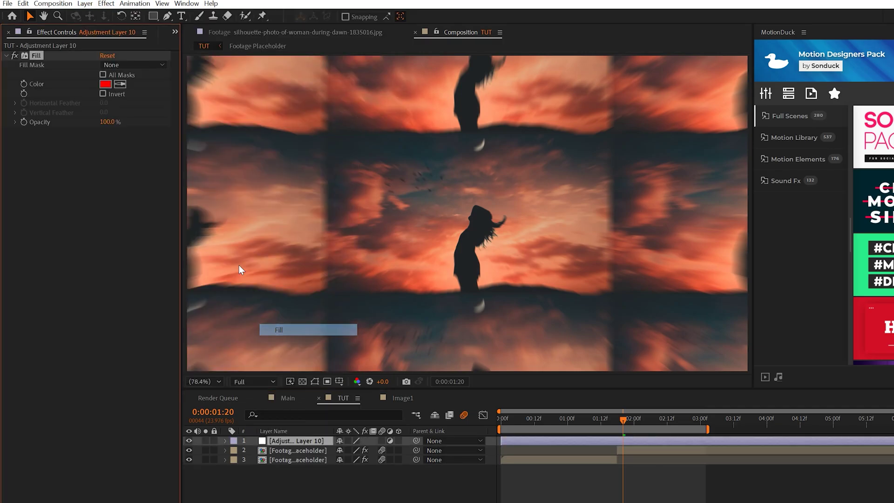
click(105, 84)
click(281, 222)
click(525, 223)
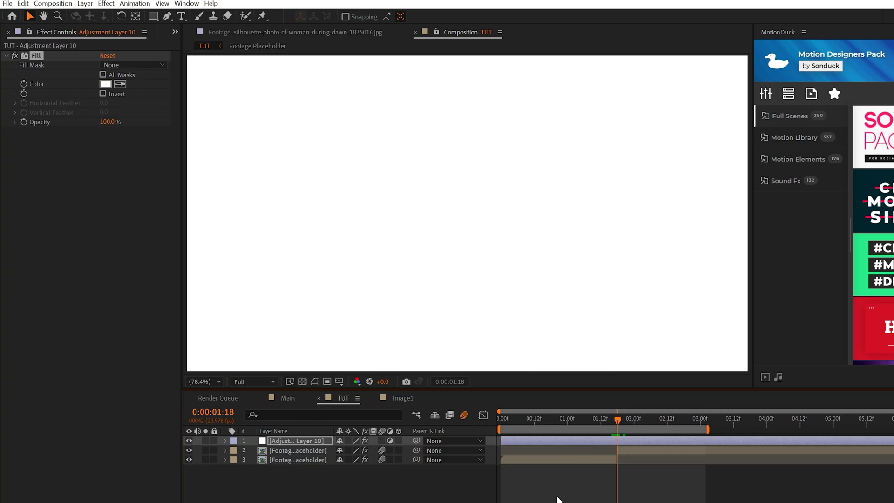
- Keyframe the white adjustment layer's Opacity at 100% at 0:00:01:18 and 0% at 0:00:01:15
key(t)
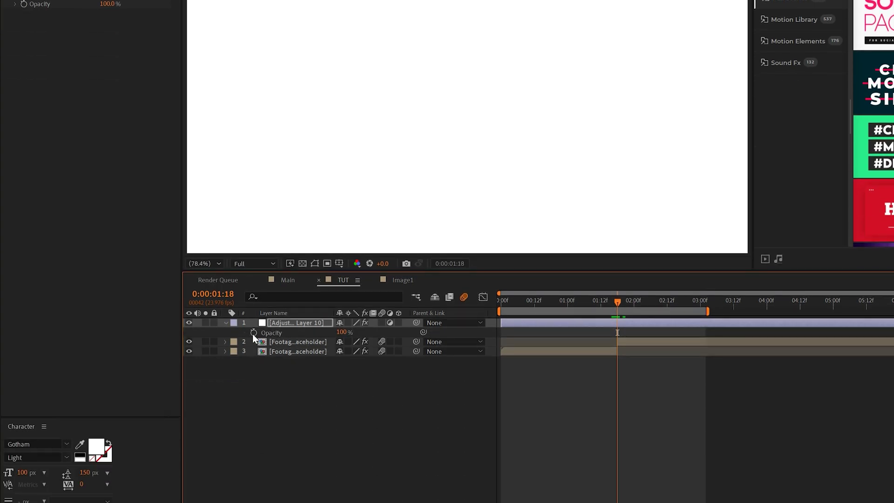
click(254, 450)
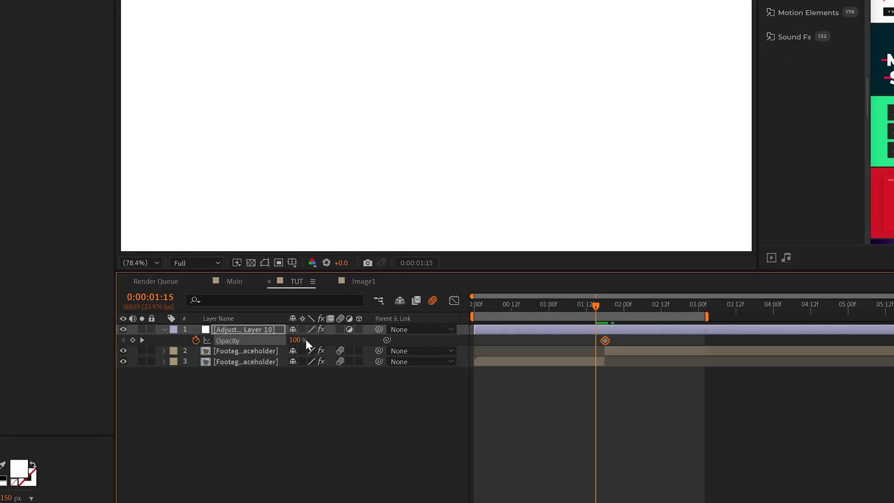
text(0)
key(Return)
drag(596, 301, 616, 300)
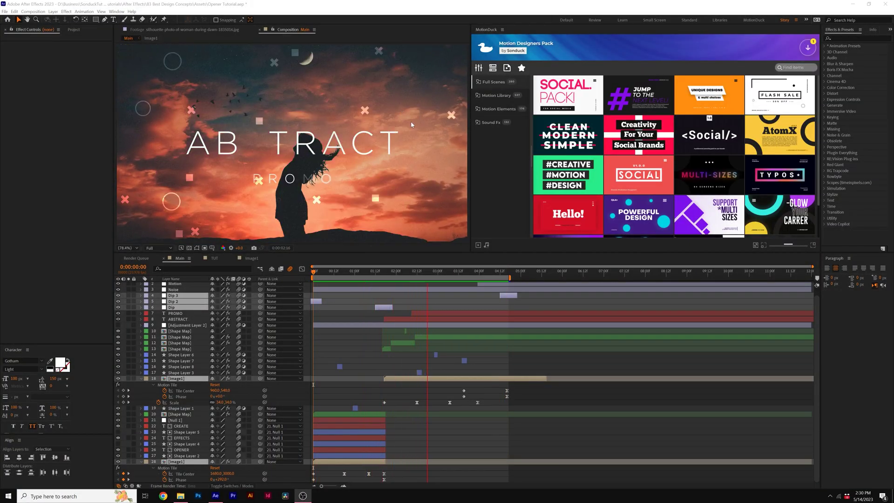
- Create a new composition named Shapes
click(215, 259)
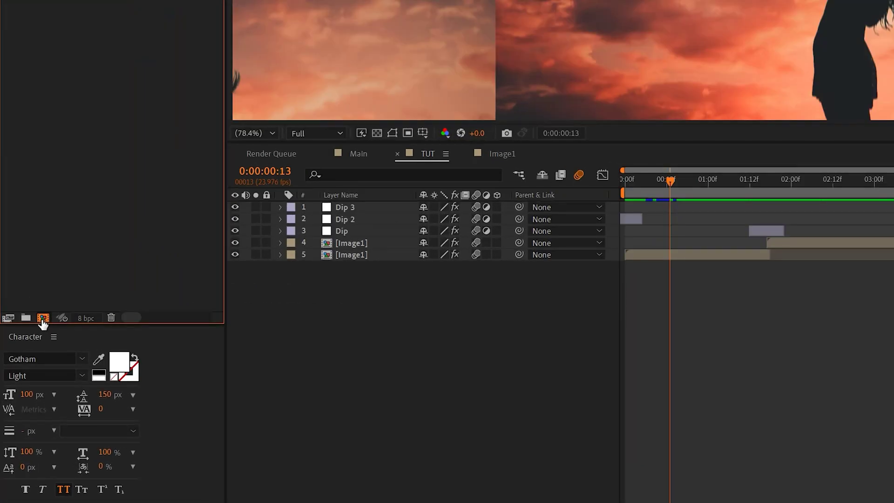
click(43, 318)
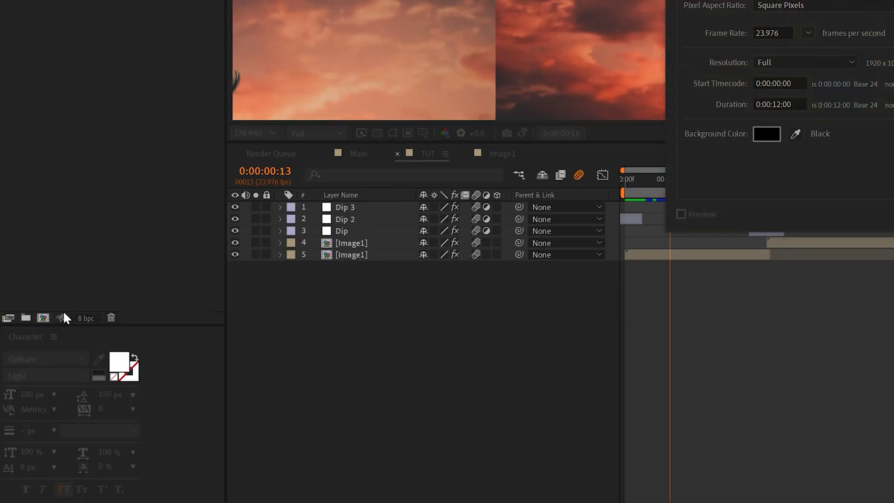
text(Shapes)
key(Return)
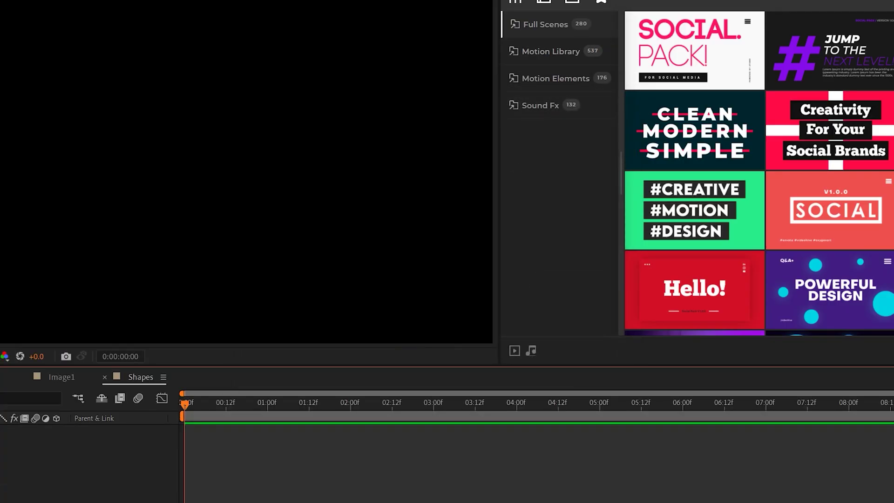
- Draw a circle with no fill and a white 20 px stroke, then center its anchor point and the layer in the composition
drag(150, 16, 193, 41)
click(335, 18)
click(280, 27)
click(318, 94)
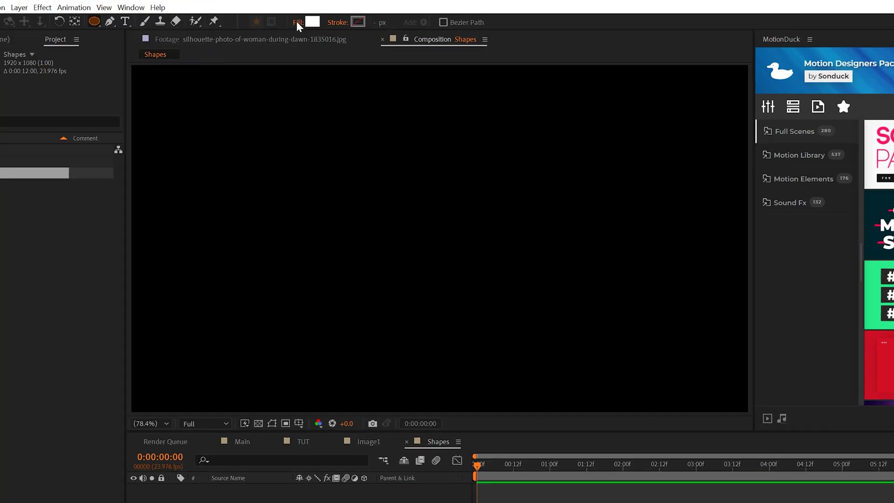
click(294, 34)
click(187, 46)
click(216, 128)
mouse_move(357, 250)
mouse_down()
mouse_move(485, 362)
mouse_move(471, 345)
mouse_up()
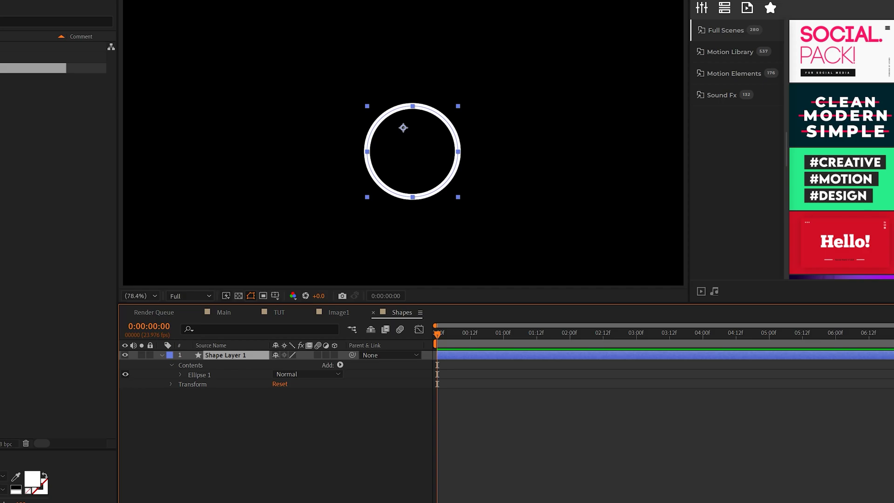
key(ctrl+alt+Home)
key(ctrl+Home)
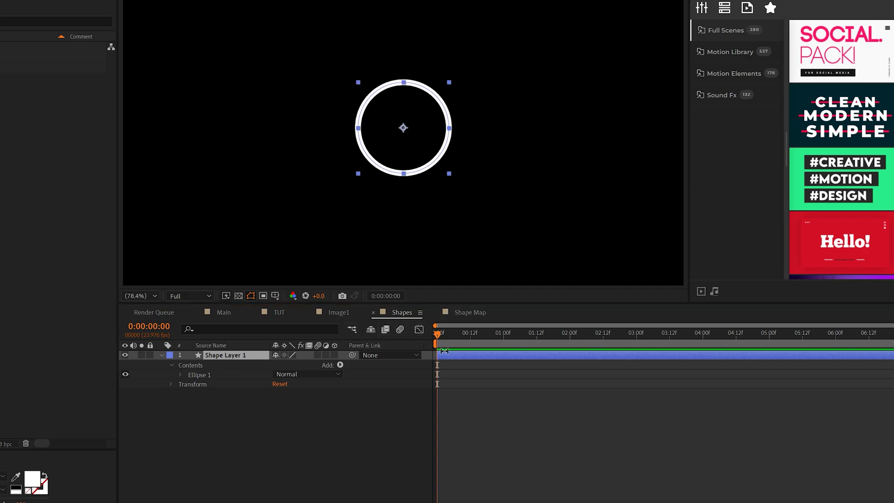
- Keyframe the circle's Opacity at 0% on frame 0 and 100% on frame 1
key(t)
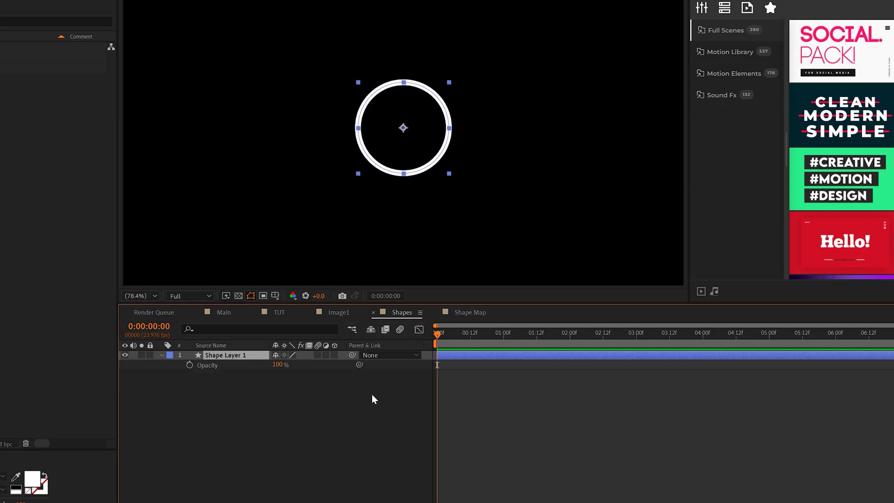
click(190, 366)
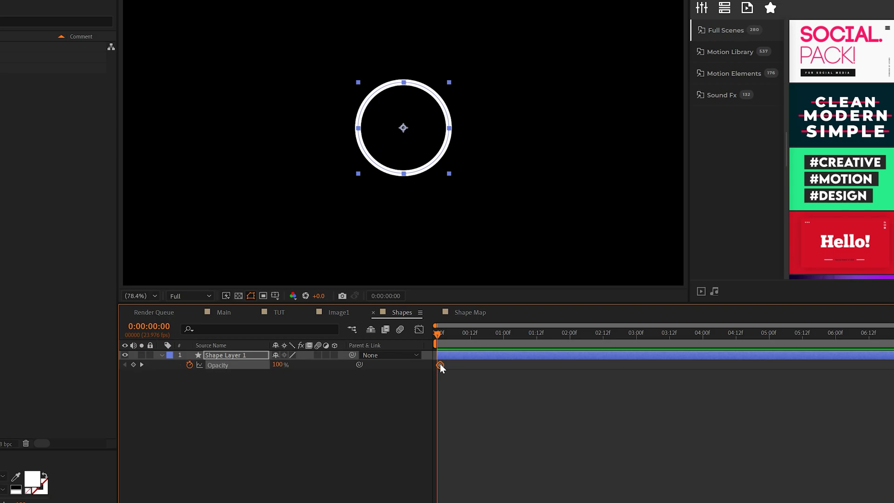
text(0)
click(328, 429)
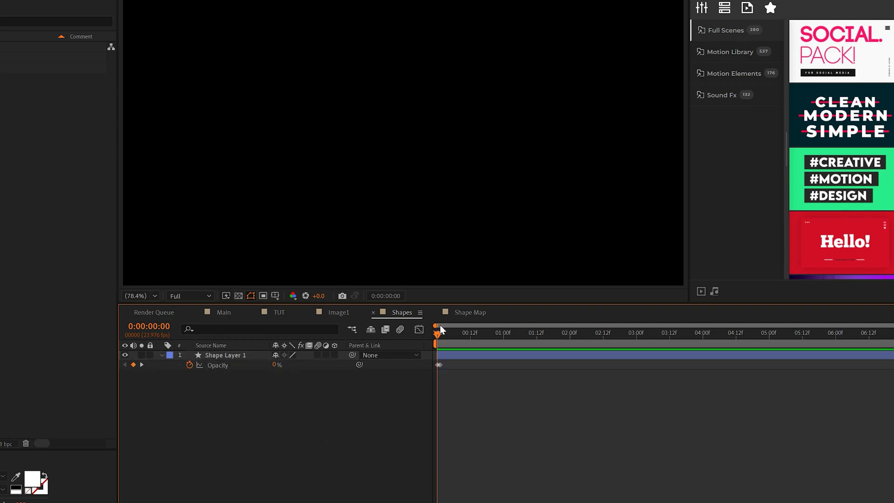
- Add a 0% Opacity keyframe to the circle at 0:00:00:03
drag(437, 331, 455, 335)
key(equal)
key(equal)
key(equal)
click(270, 369)
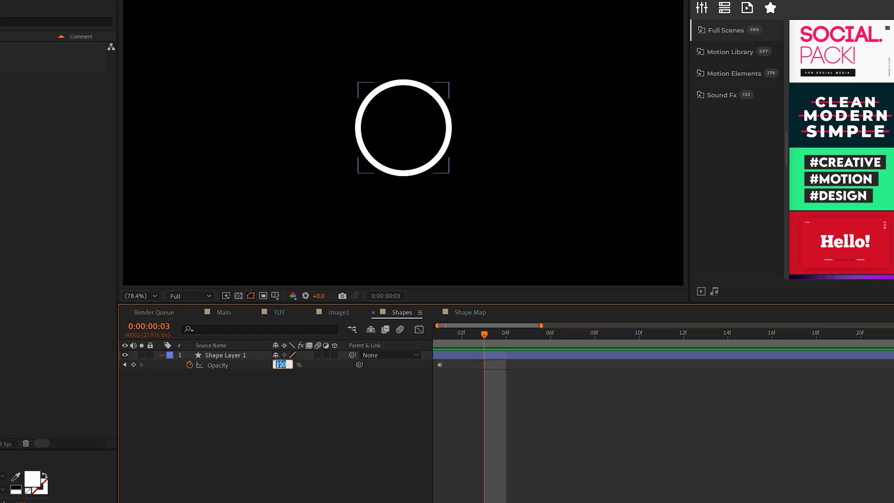
text(0)
key(Return)
click(432, 335)
drag(437, 324, 463, 334)
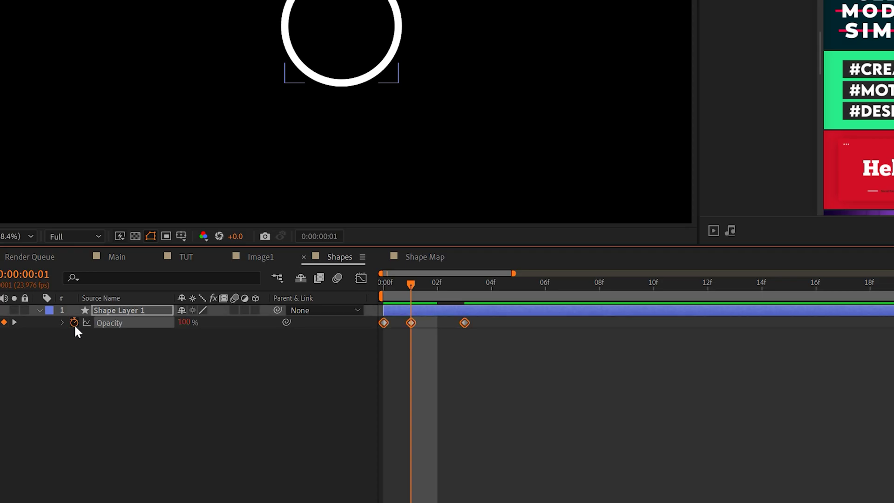
- Add a loopOut() expression to the circle's Opacity
alt+click(190, 364)
text(loo)
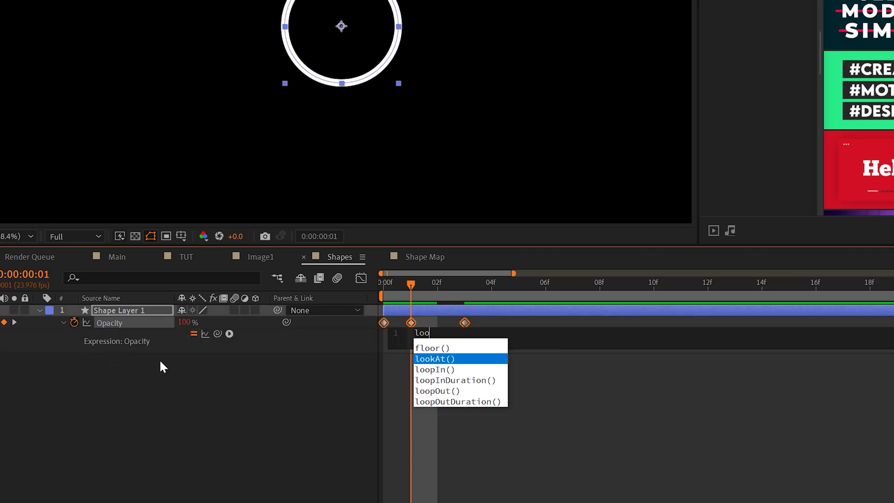
text(pOut)
key(Return)
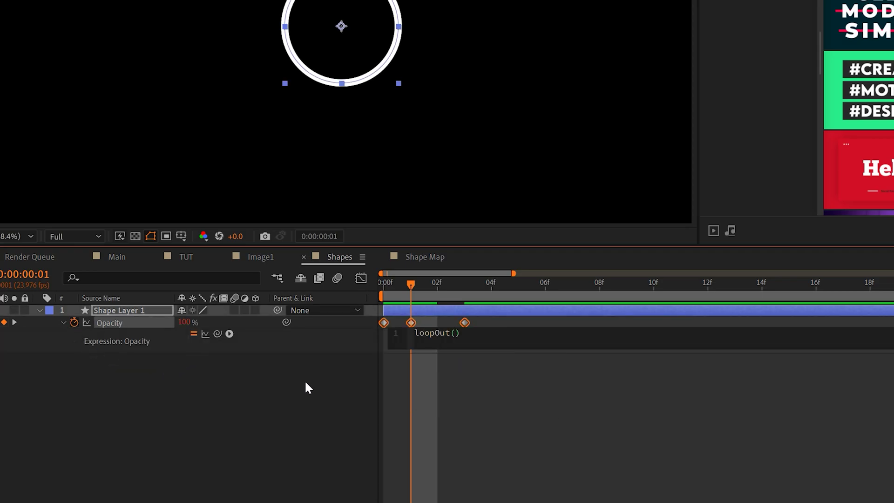
click(285, 377)
- Preview the circle's looping Opacity animation along the timeline
drag(400, 281, 340, 284)
key(space)
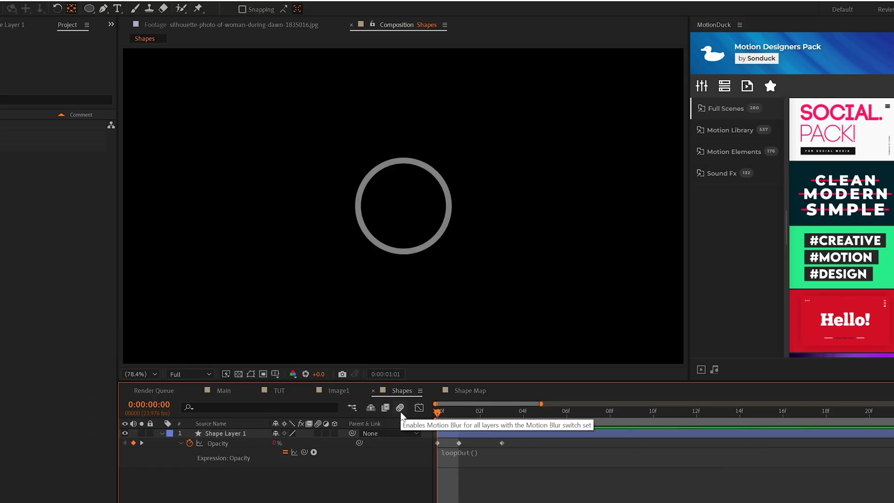
key(space)
key(minus)
key(minus)
key(minus)
key(minus)
key(minus)
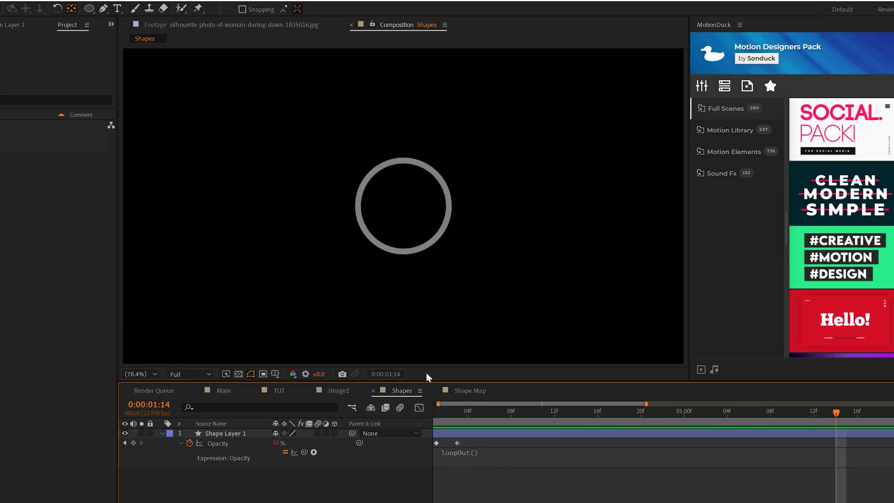
click(438, 417)
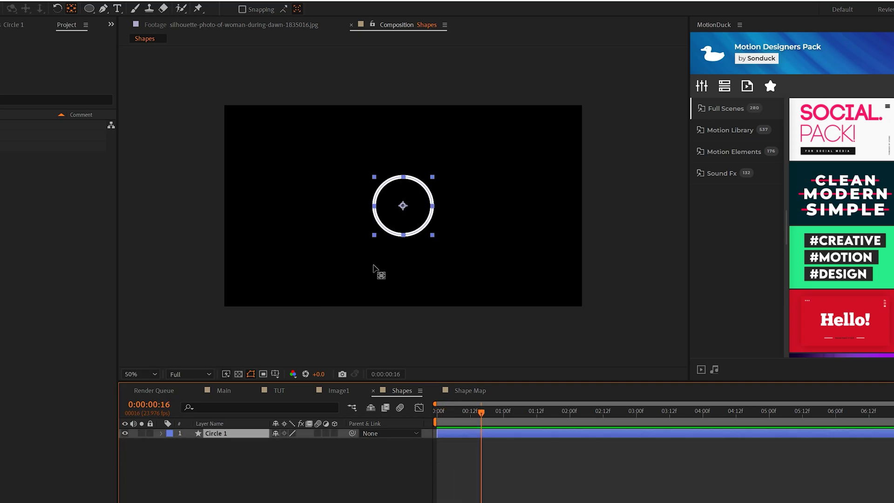
- Move the Circle 1 layer to the lower left of the frame and scale it to 50%
drag(403, 208, 285, 269)
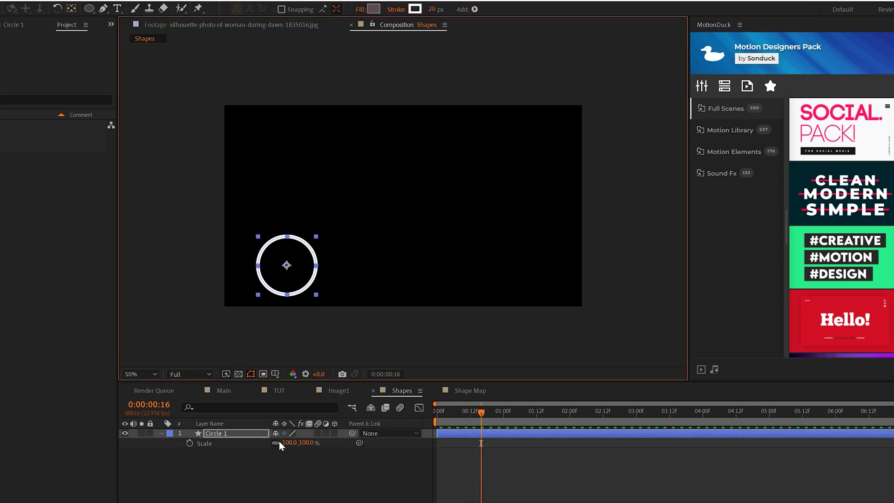
drag(289, 442, 260, 437)
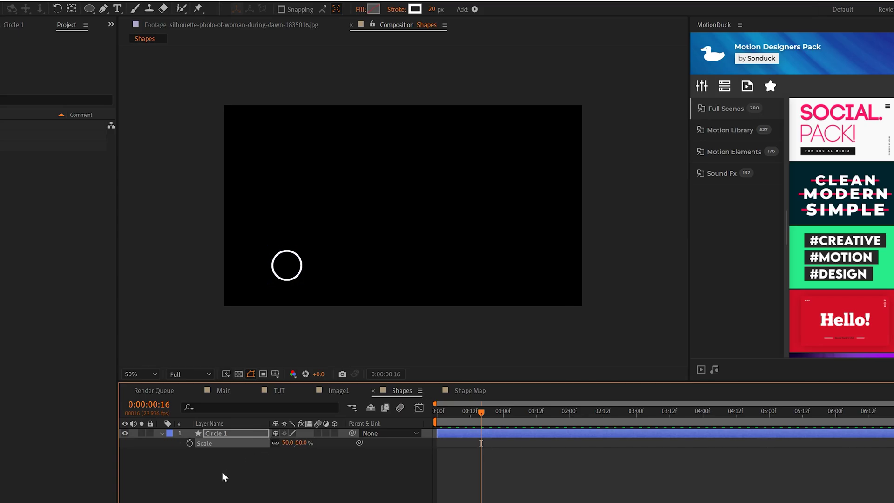
click(222, 434)
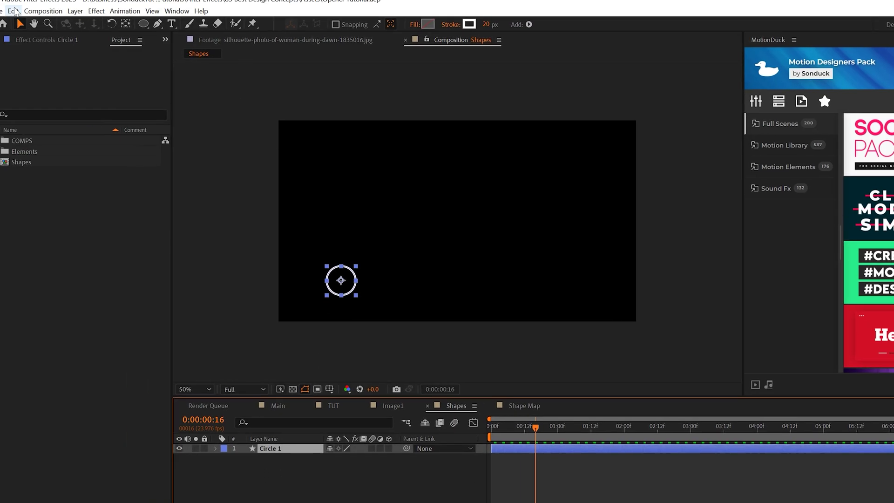
- Duplicate the circle eight times and scatter the copies around the frame
click(15, 12)
click(59, 143)
drag(342, 283, 317, 157)
key(ctrl+d)
key(ctrl+d)
key(ctrl+d)
key(ctrl+d)
key(ctrl+d)
key(ctrl+d)
key(ctrl+d)
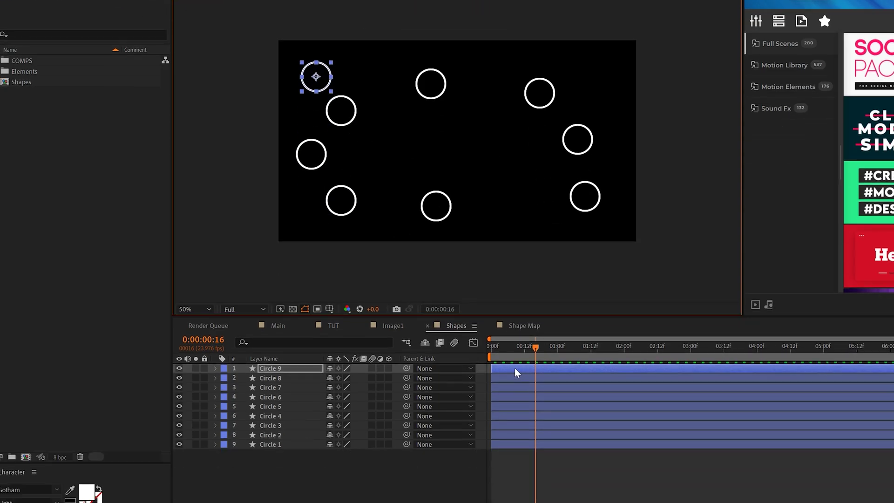
- Offset the start times of the circle layers by a few frames and preview the staggered flicker
drag(515, 372, 511, 438)
key(space)
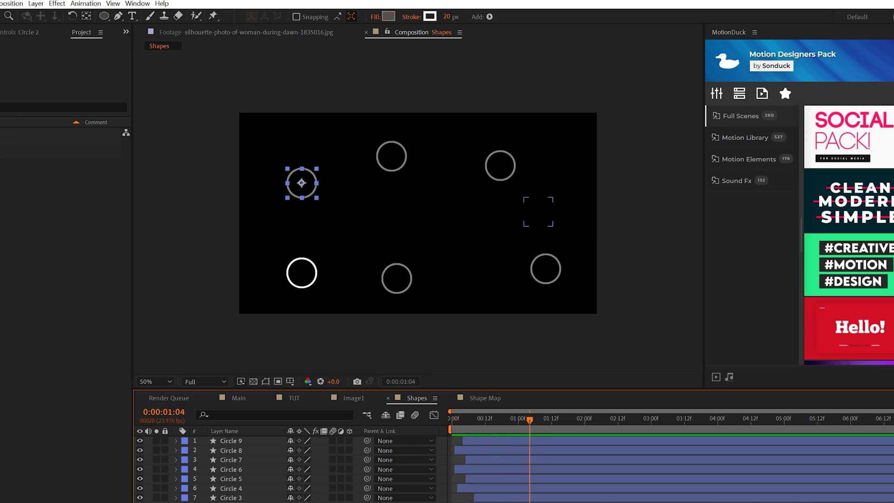
- Add a "+" text layer and paste Circle 9's Opacity keyframes and expression onto it at 0:00:00:00
click(133, 17)
click(397, 213)
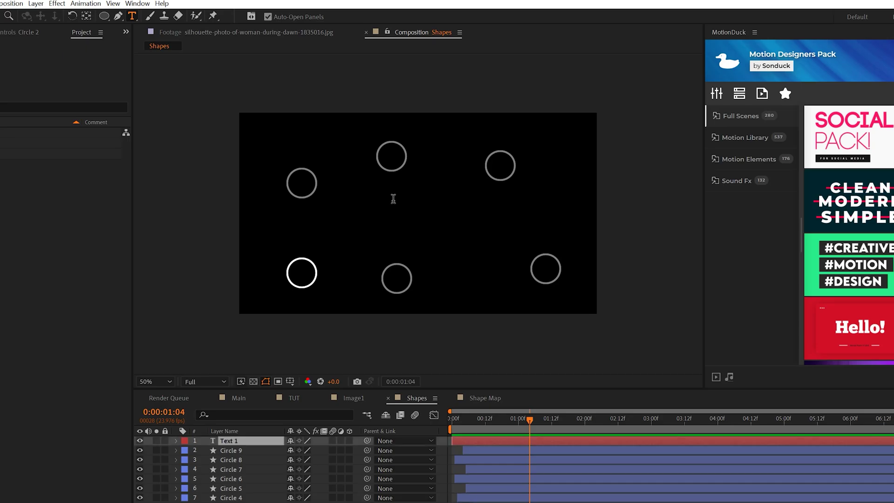
click(245, 452)
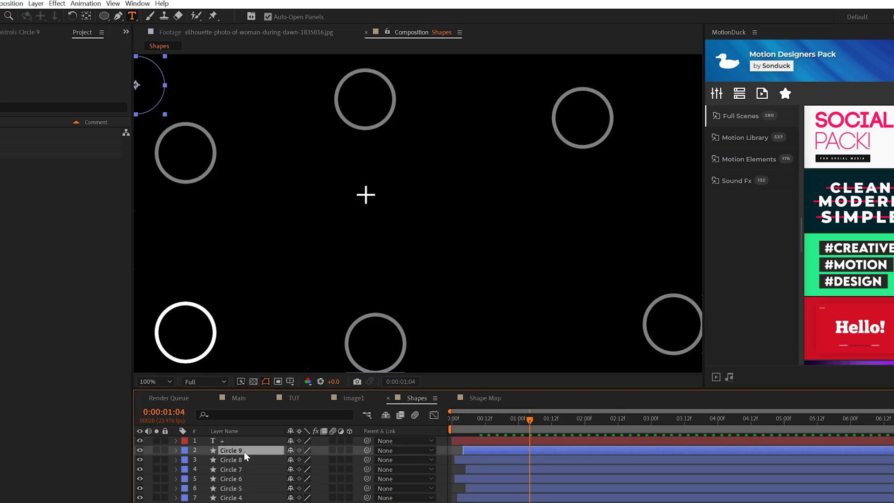
key(u)
click(258, 459)
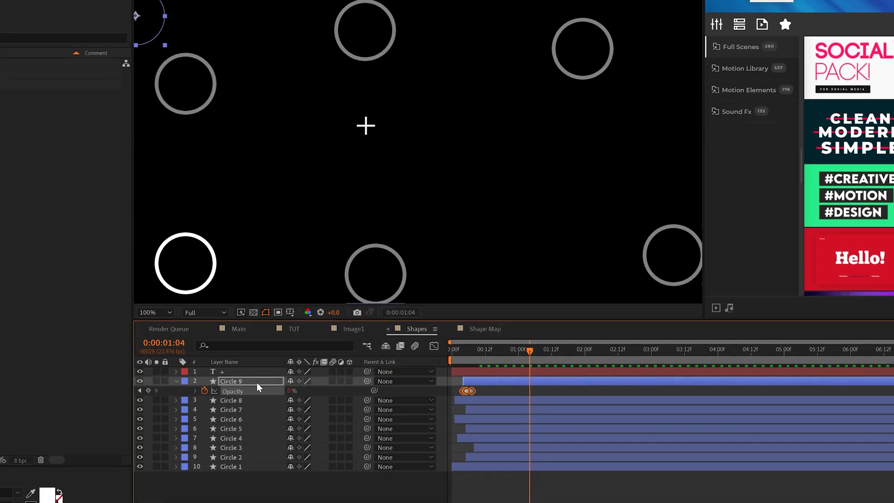
click(235, 374)
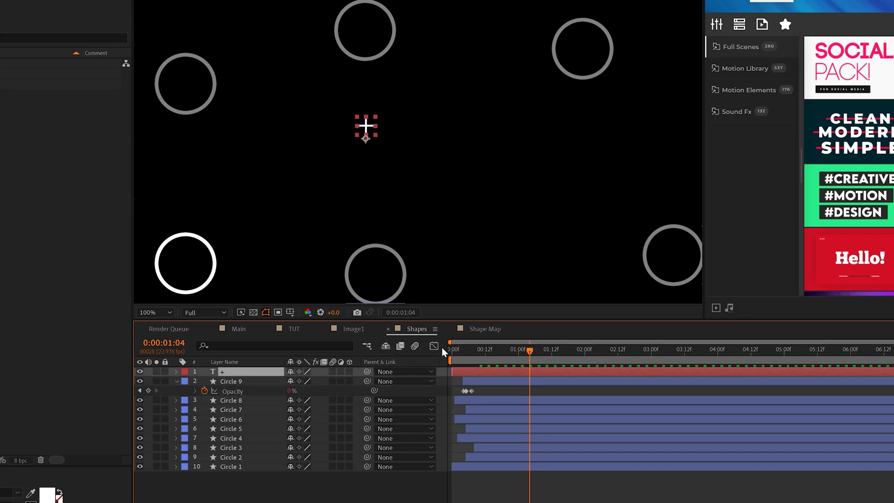
key(Home)
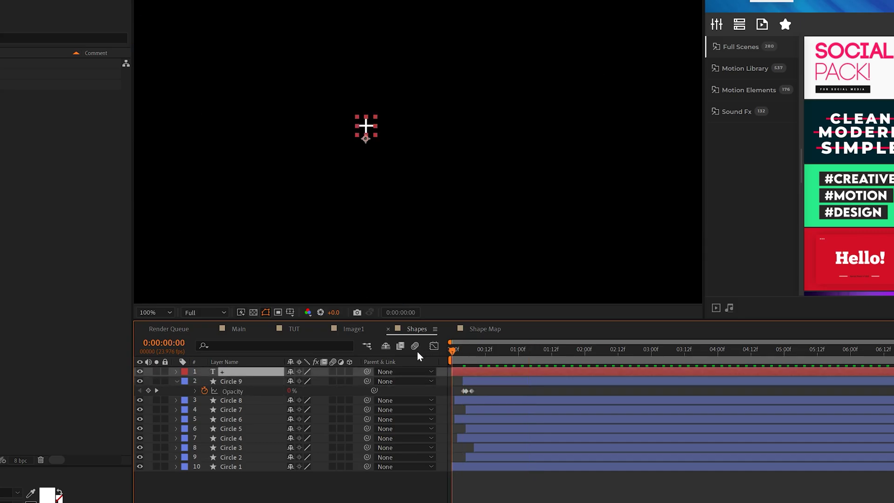
key(ctrl+v)
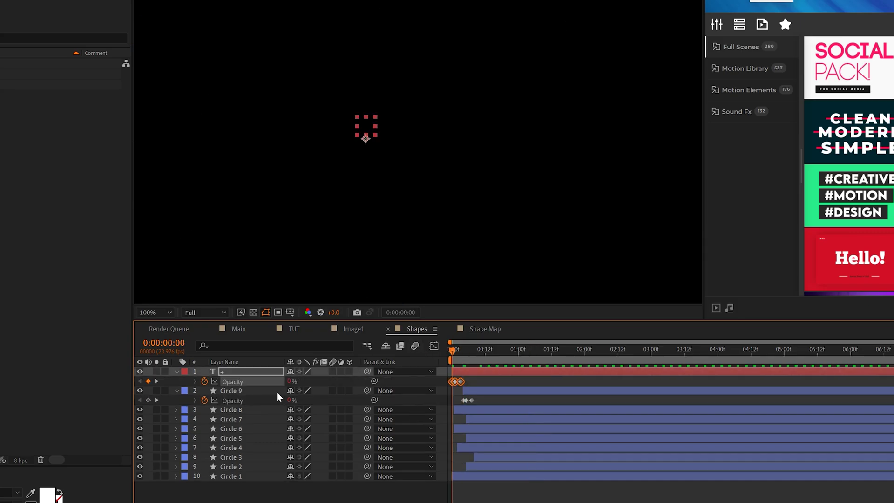
key(u)
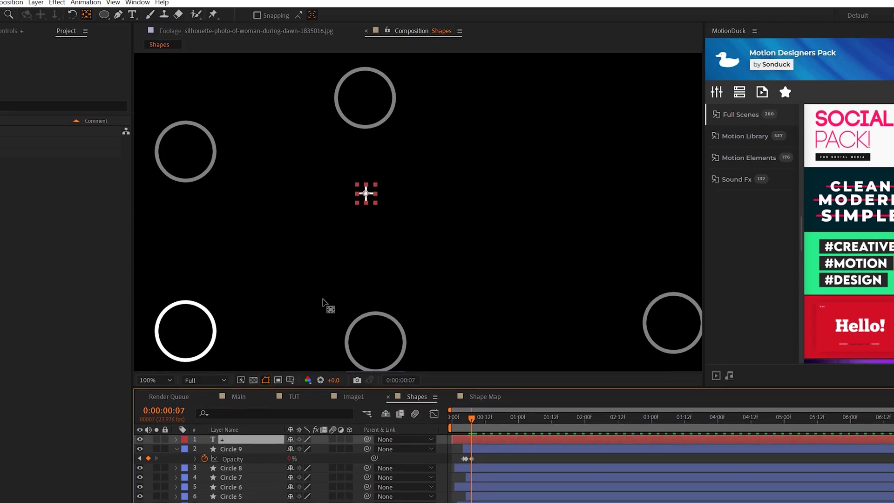
- Duplicate the "+" text layer repeatedly and spread the copies around the frame
scroll(329, 294, down, 1)
key(ctrl+d)
drag(391, 207, 481, 160)
key(ctrl+d)
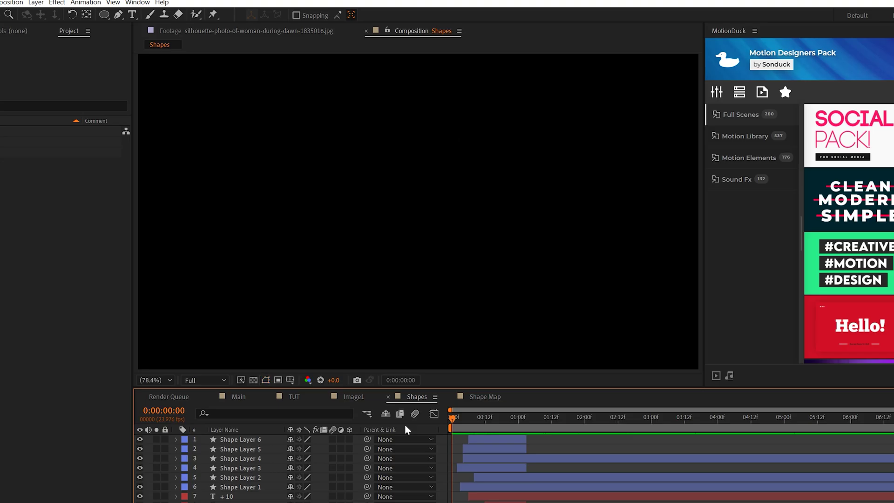
- Preview the flickering circles, crosses and squares in the Shapes composition, replaying it from the start
key(space)
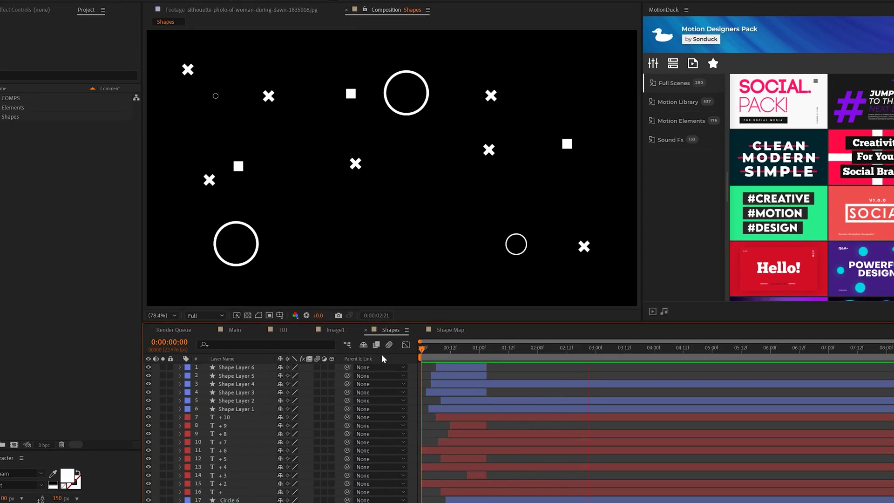
drag(485, 349, 414, 350)
key(space)
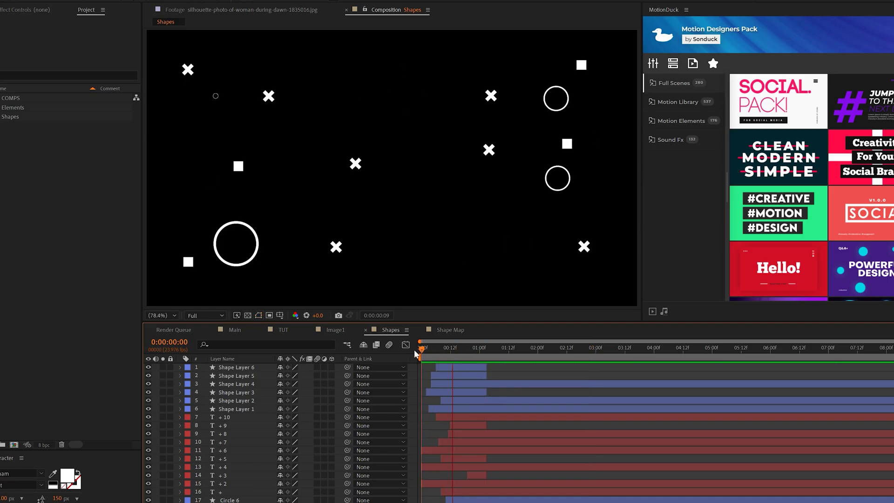
key(space)
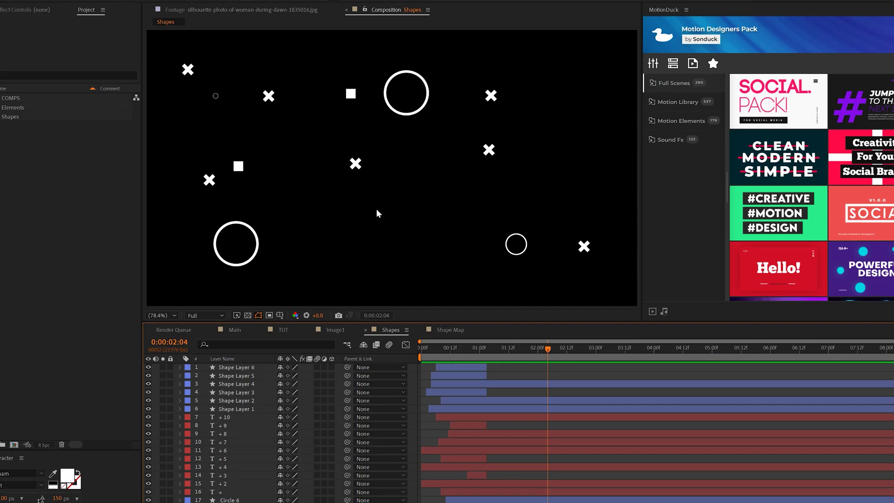
- Place the Shapes composition in TUT above the Image1 layers and set its blending mode to Overlay
click(283, 330)
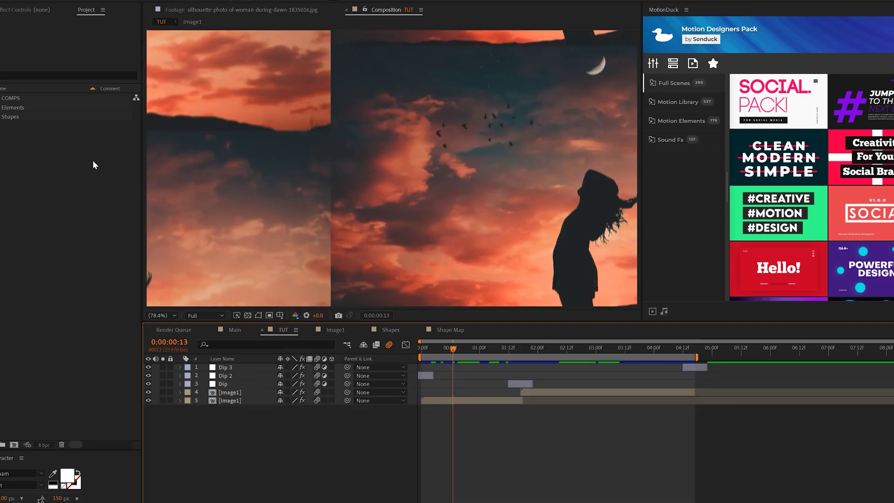
drag(22, 117, 287, 391)
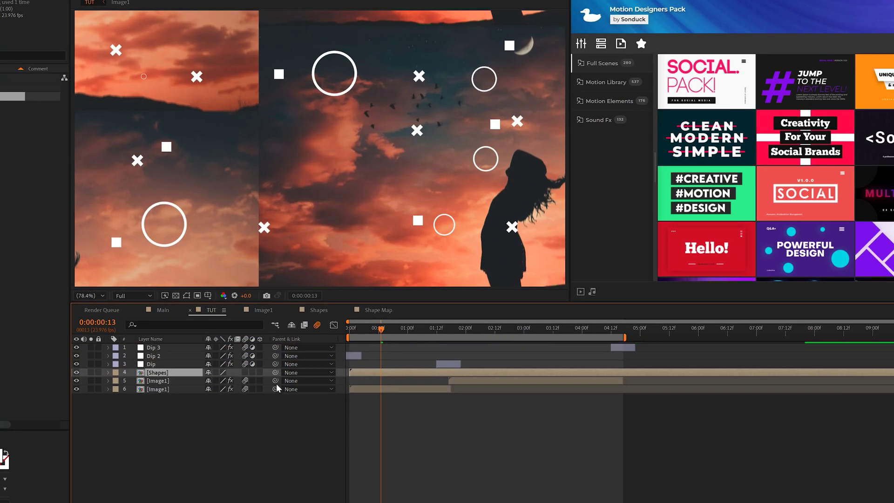
key(F4)
click(214, 376)
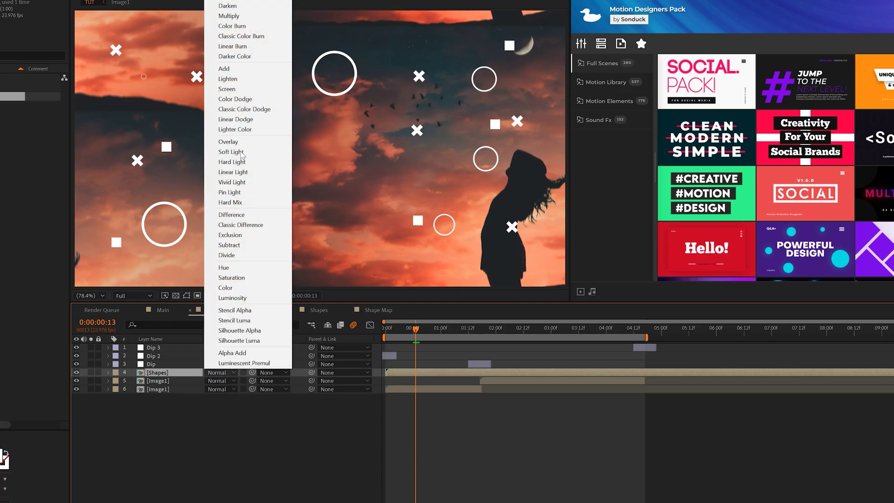
click(254, 142)
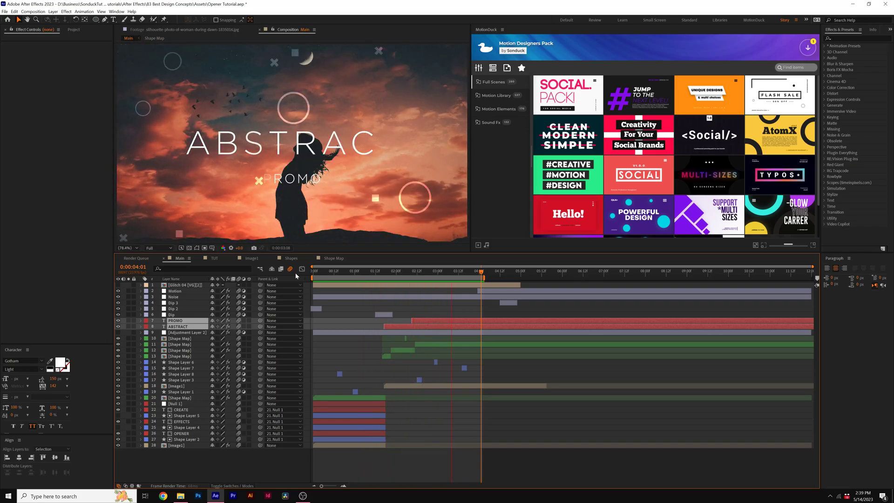
- Add a Tracking animator to the ABSTRACT text layer in the TUT composition
click(214, 258)
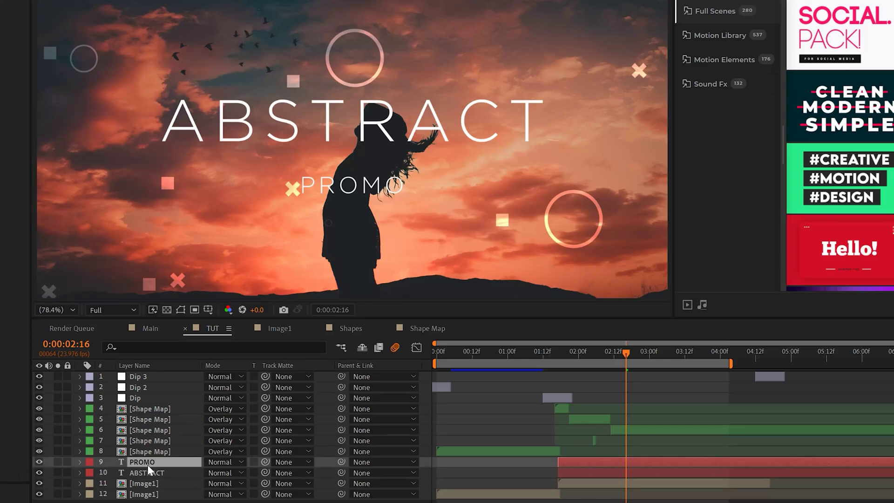
click(147, 465)
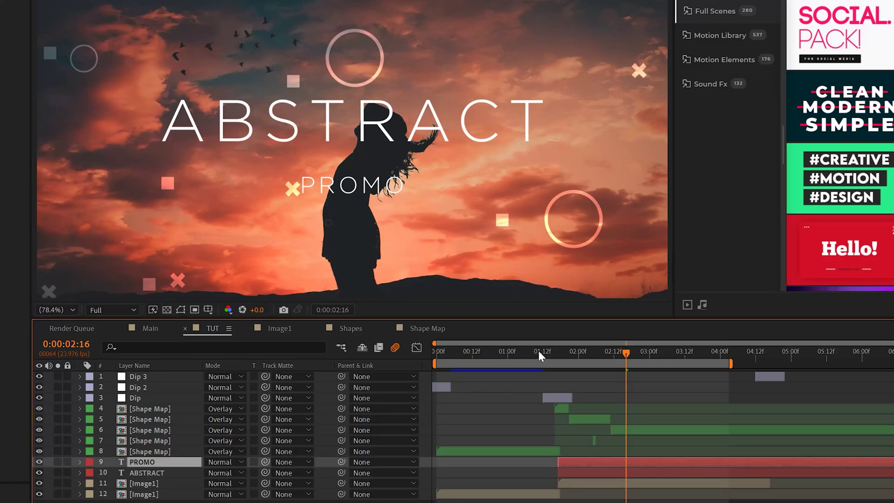
drag(559, 356, 557, 353)
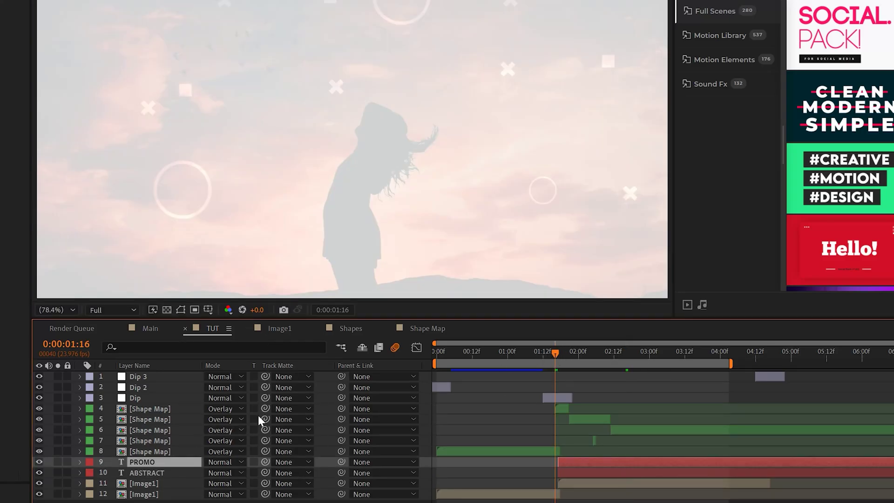
click(138, 472)
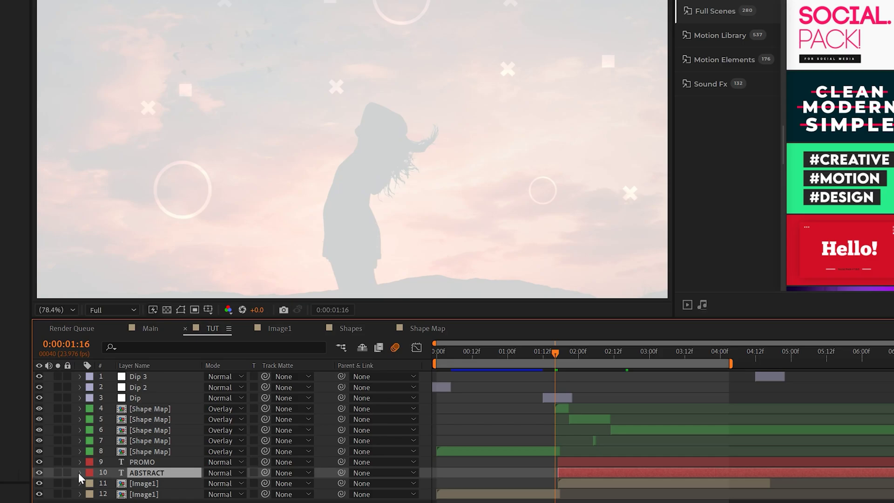
click(79, 473)
click(328, 483)
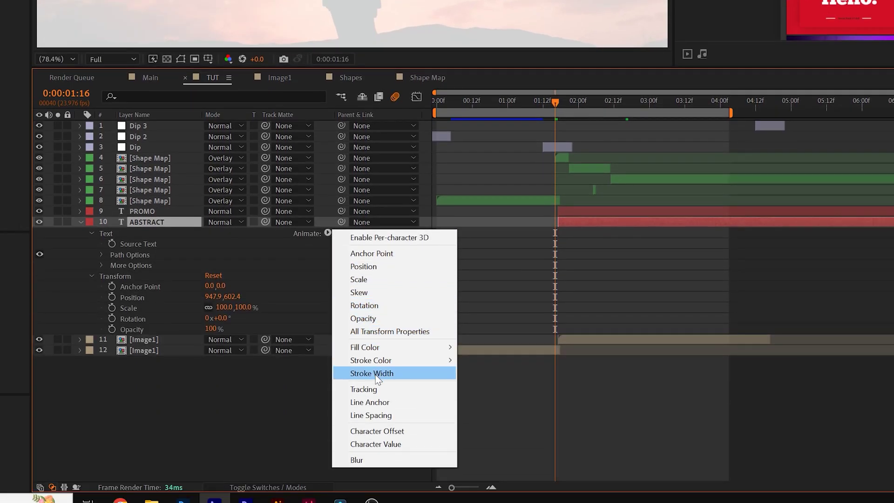
click(364, 389)
- Keyframe Tracking Type and a Tracking Amount of 0 at 0:00:03:00, and add a Tracking Amount keyframe at the ABSTRACT layer's start
click(123, 308)
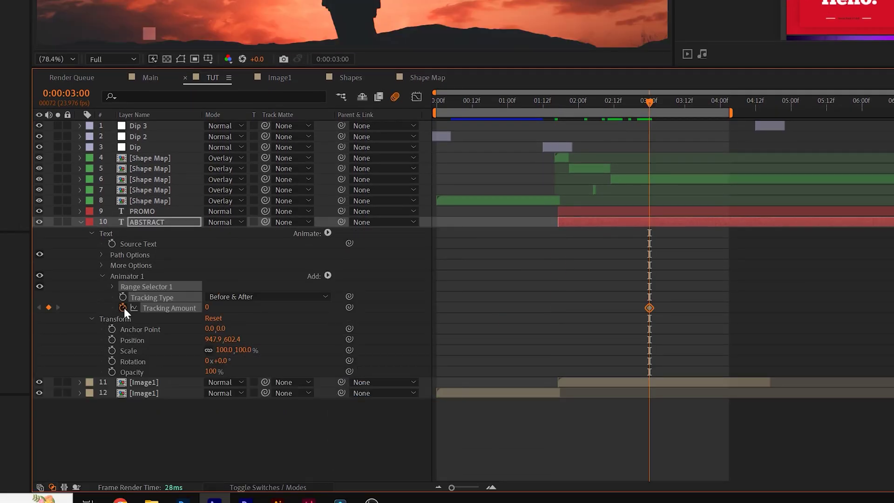
click(122, 296)
drag(549, 96, 558, 103)
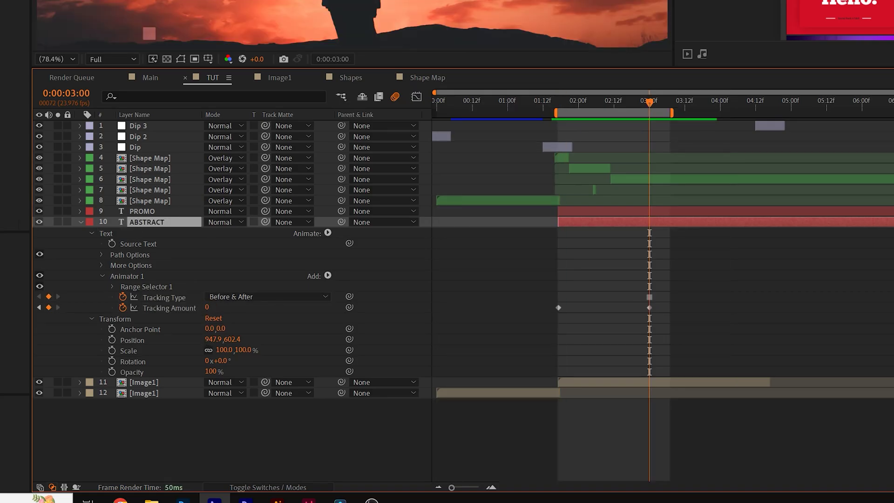
- Apply Posterize Time to the ABSTRACT layer with a frame rate of 5
click(91, 4)
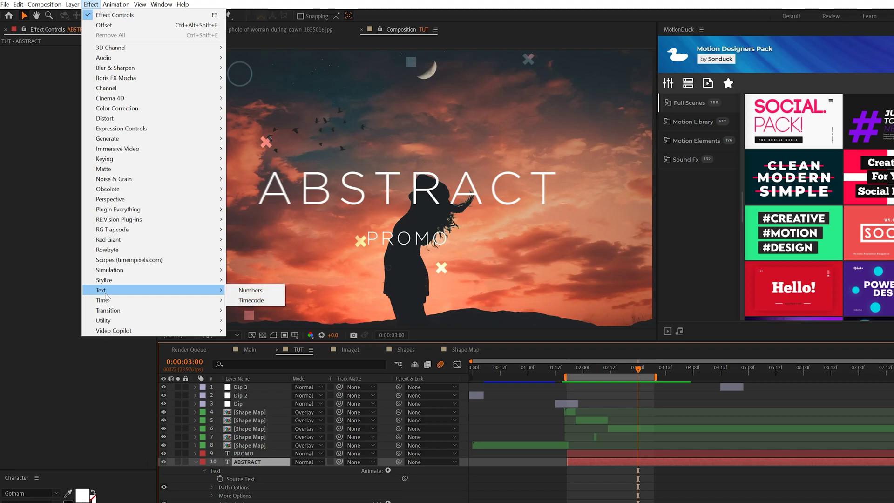
mouse_move(103, 300)
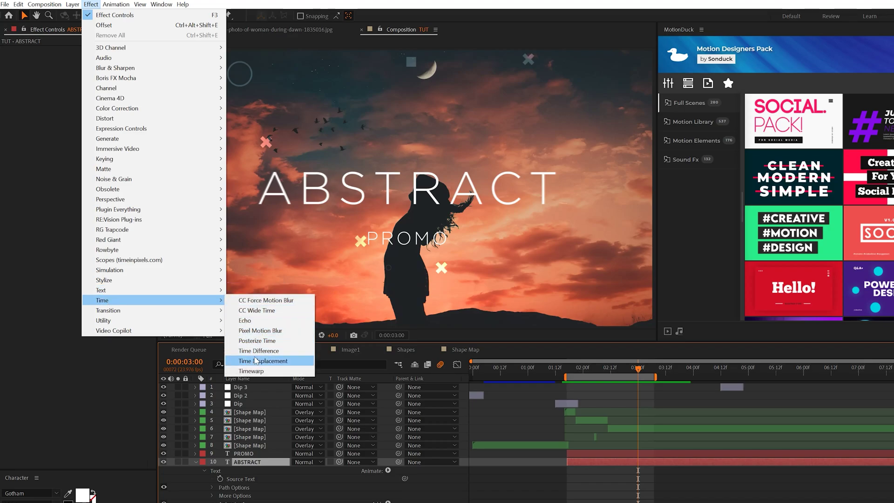
click(261, 341)
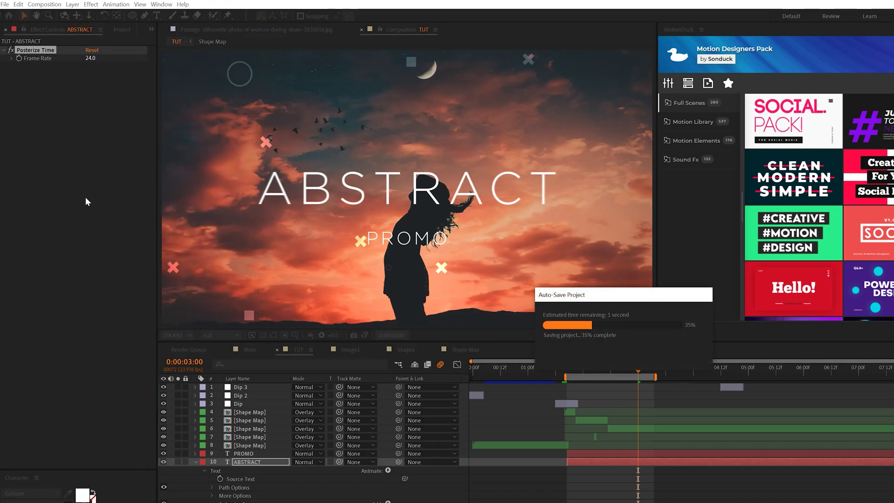
click(131, 216)
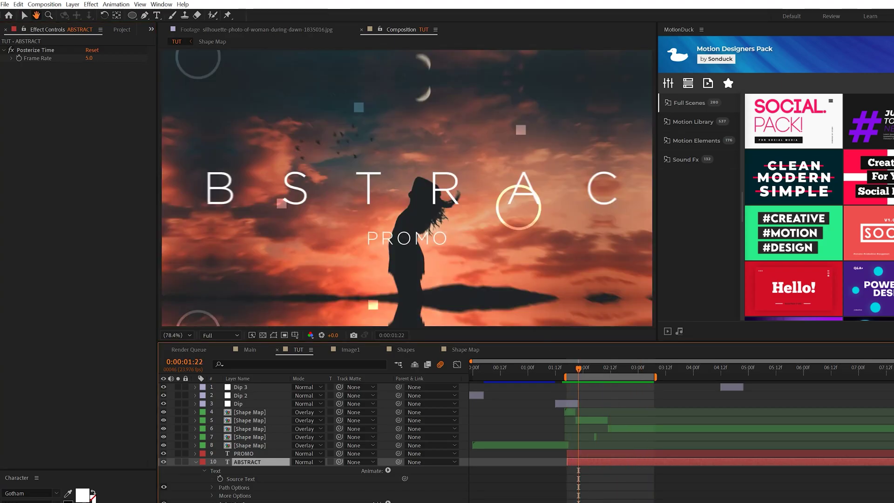
- Add an Opacity animator at 0% to the ABSTRACT layer and set its Range Selector End to 15%
click(388, 471)
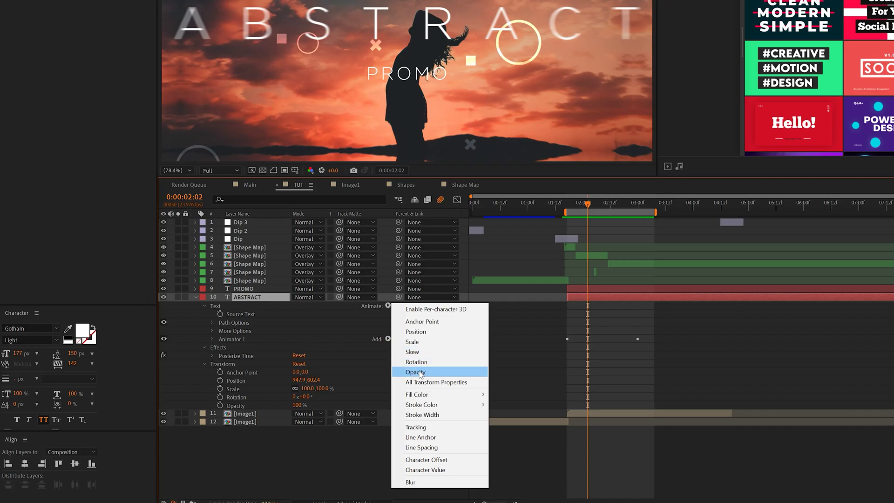
click(418, 373)
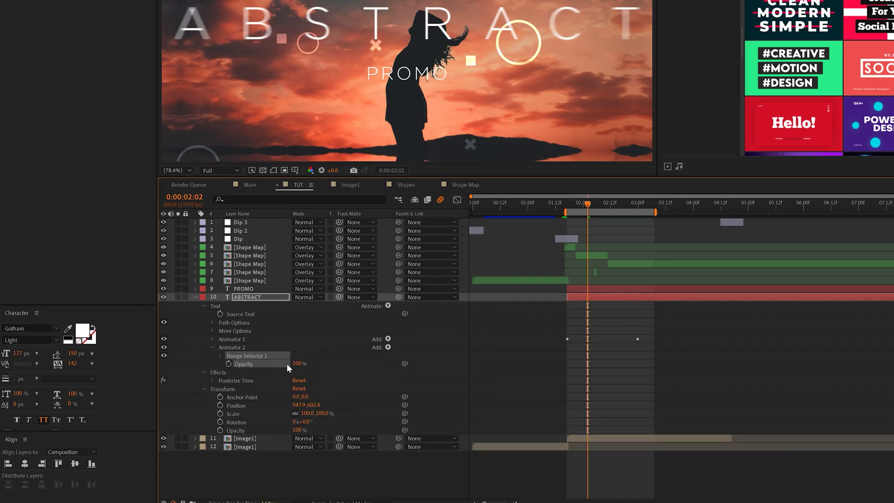
click(301, 353)
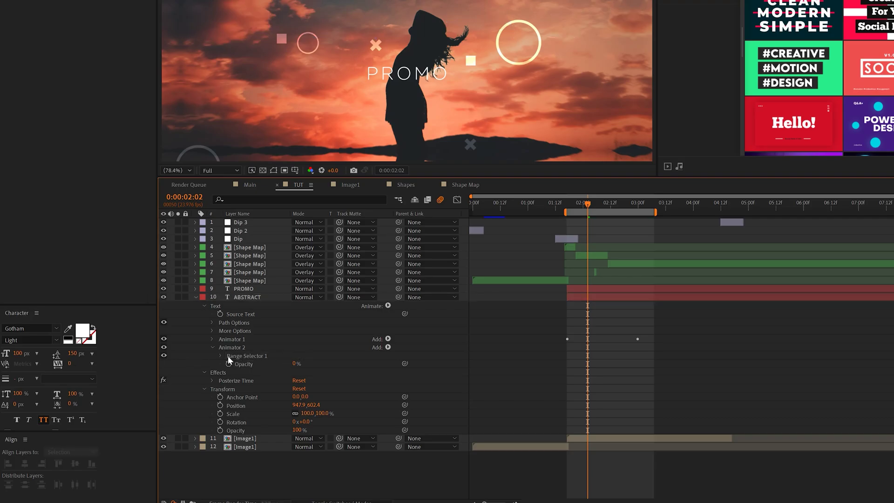
click(220, 356)
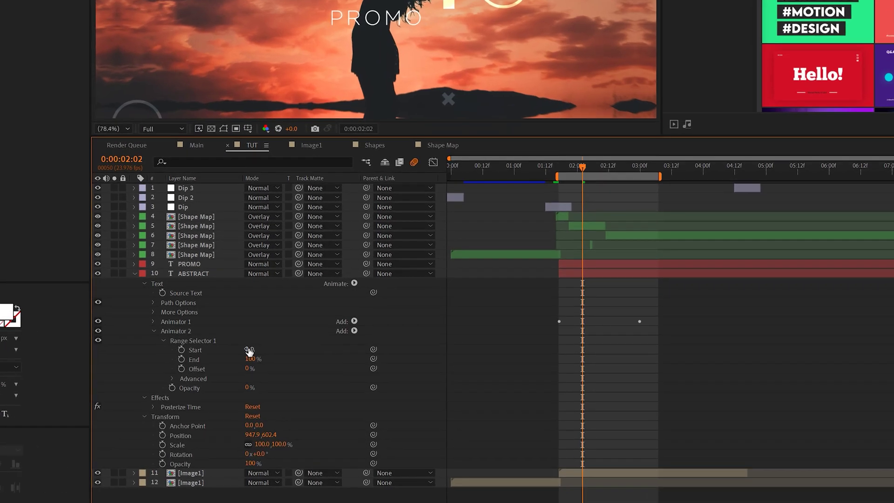
text(5)
key(Return)
- Turn on Randomize Order for the opacity range selector and give Random Seed the expression time*10
click(172, 378)
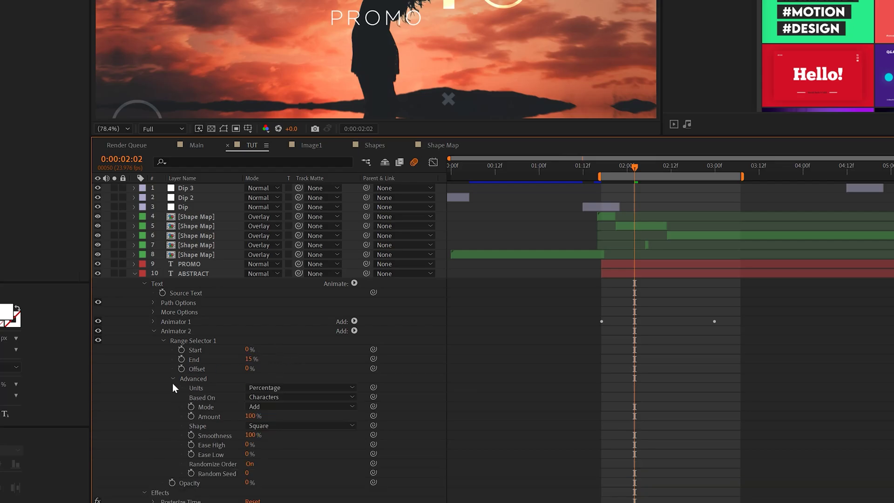
scroll(262, 353, down, 3)
click(250, 387)
scroll(251, 387, up, 1)
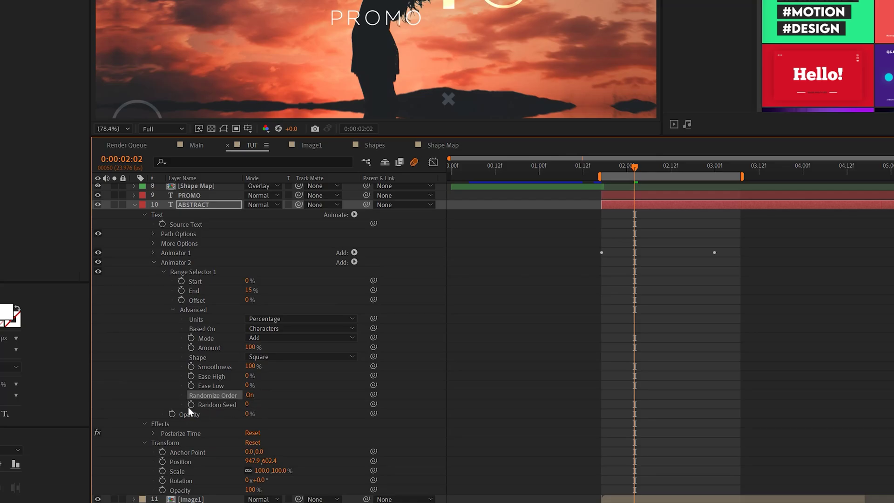
alt+click(190, 405)
text(time*)
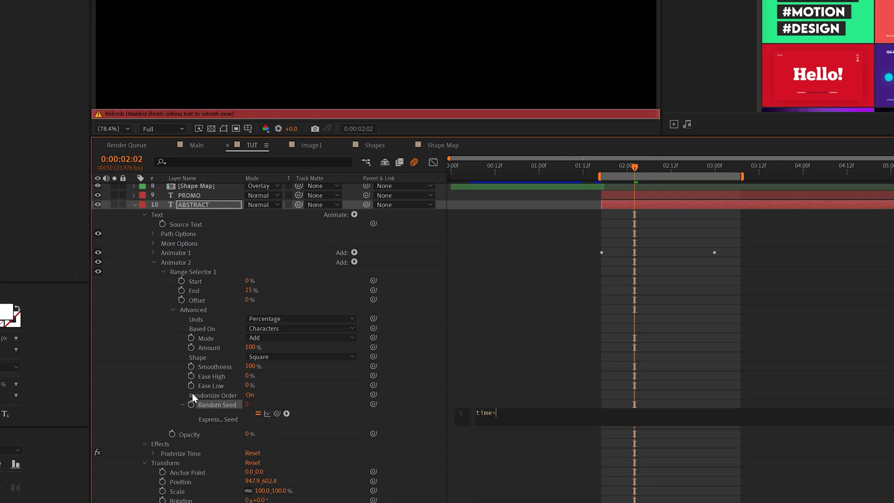
text(10)
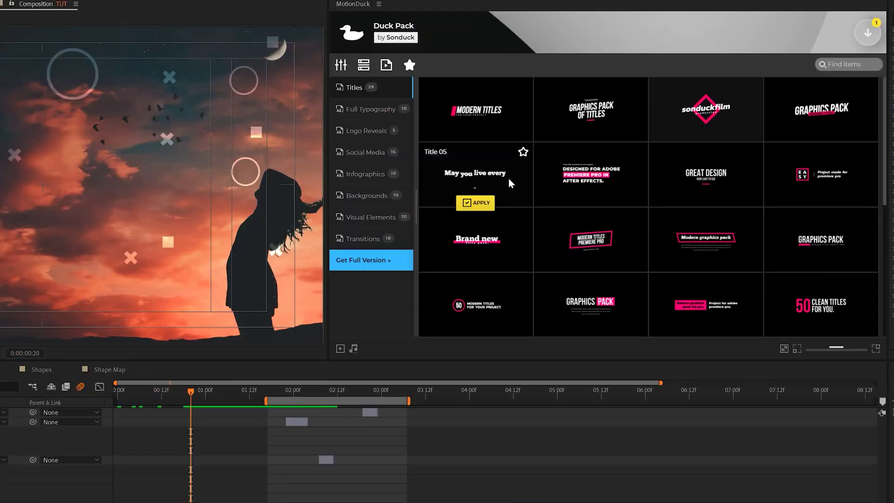
- Browse the Duck Pack's title templates and its Full Typography, Logo Reveals and Infographics categories
mouse_move(575, 165)
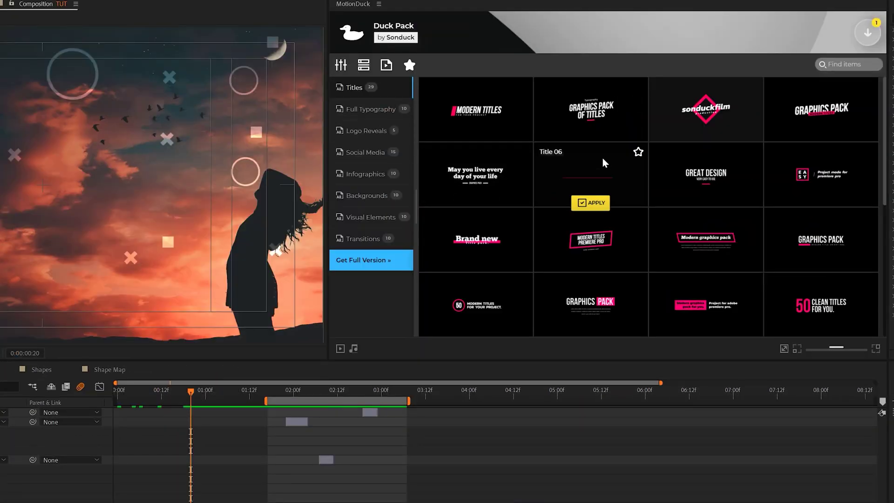
scroll(600, 155, down, 3)
mouse_move(699, 149)
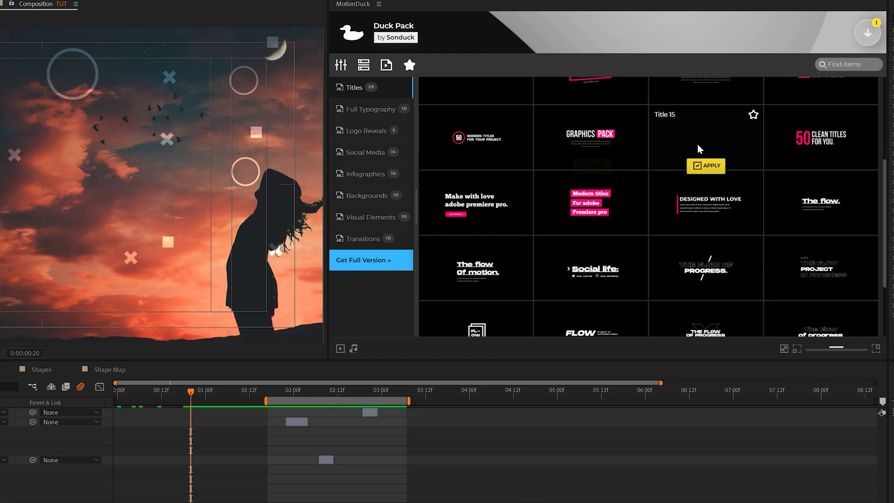
click(363, 109)
click(358, 131)
click(357, 172)
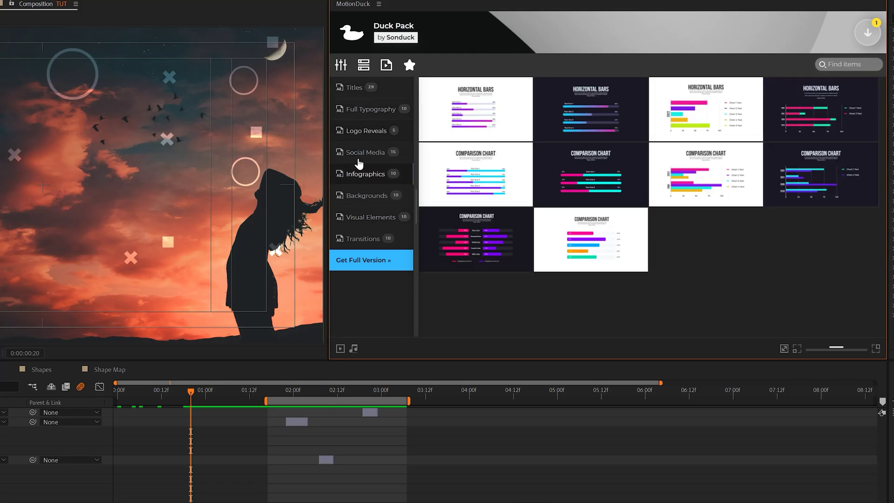
click(355, 88)
mouse_move(476, 179)
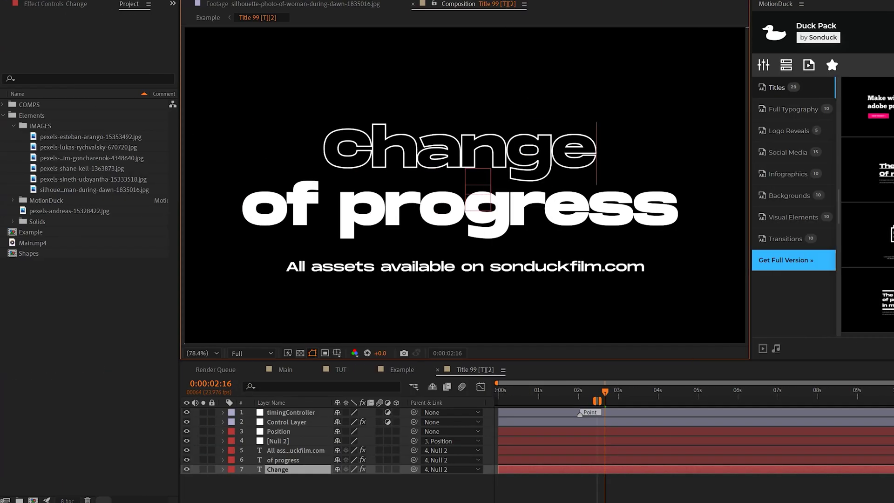
- Set the Text 1 color on the Title 99 Control Layer to a saturated pinkish red and start sampling a color for Text 3
click(286, 422)
click(59, 4)
click(103, 36)
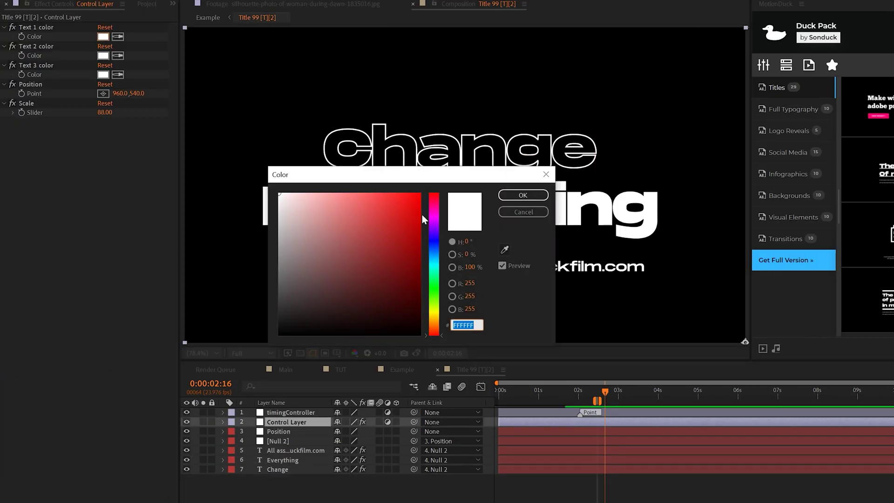
click(434, 201)
click(412, 205)
click(521, 196)
click(118, 75)
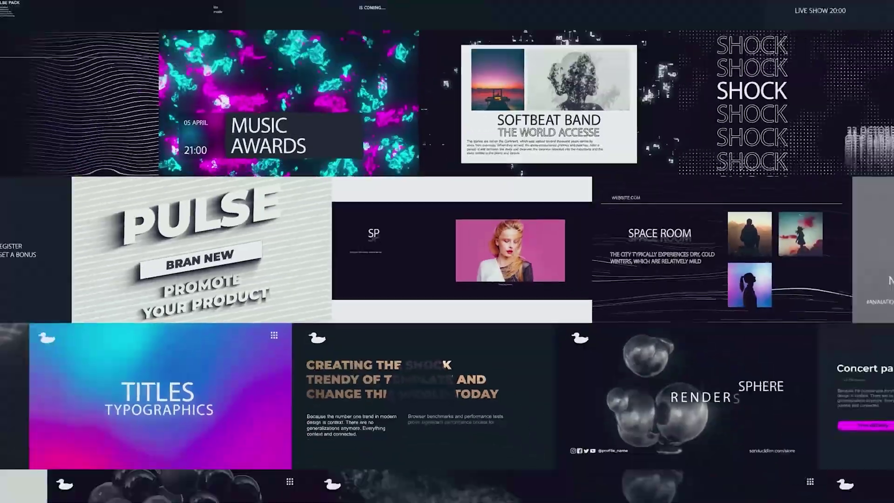
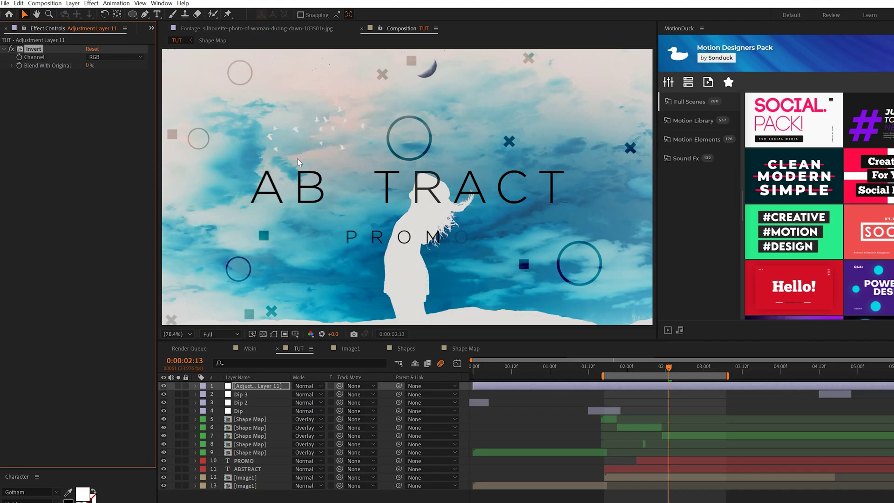
- Draw a circular mask centered in the frame on the inverted adjustment layer, spanning most of the frame's height
drag(134, 15, 161, 35)
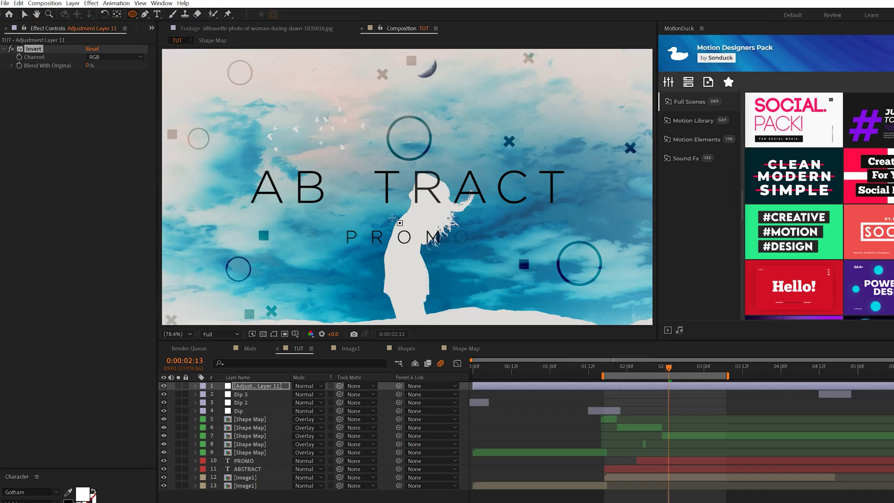
drag(407, 188, 482, 255)
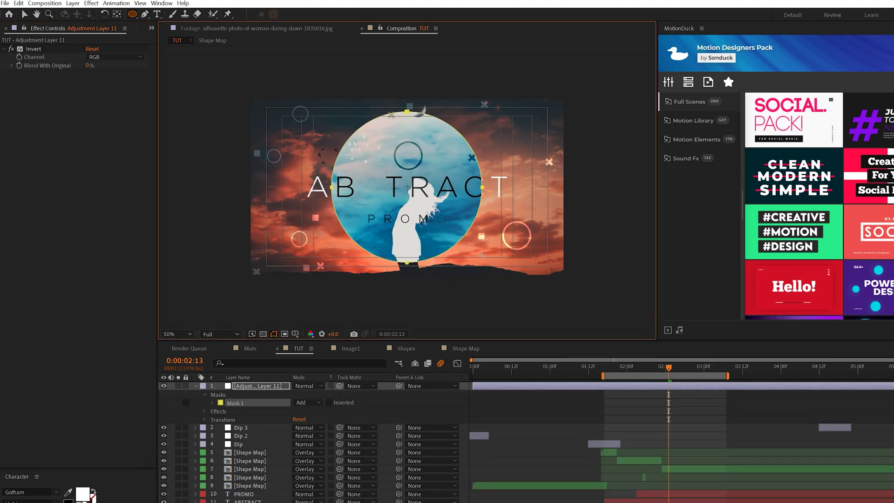
- Trim the circle-masked inverted adjustment layer to a clip of a few frames ending near 0:00:02:13 and preview the title section
click(373, 410)
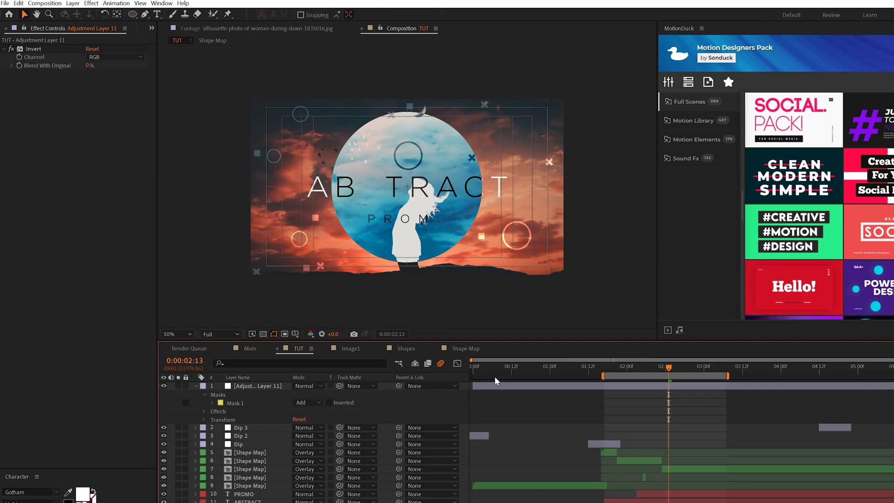
key(period)
drag(476, 388, 572, 388)
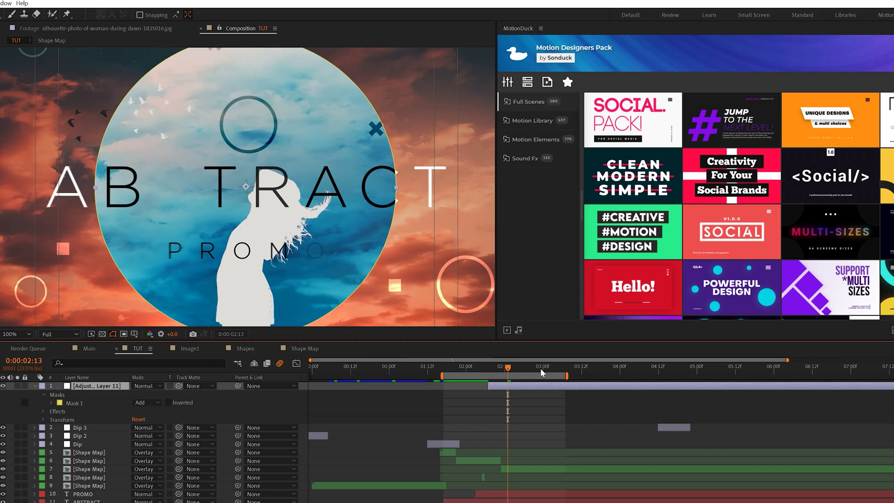
key(alt+bracketright)
mouse_move(508, 370)
mouse_down()
mouse_move(481, 370)
mouse_move(509, 368)
mouse_up()
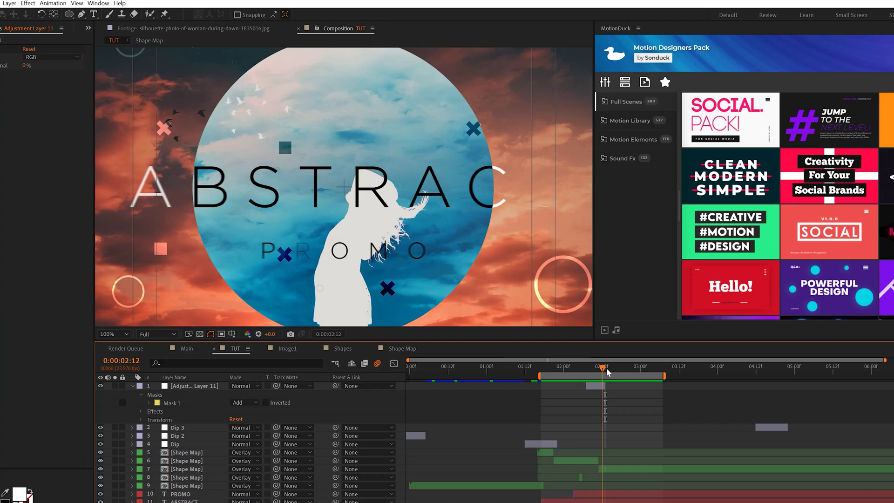
drag(607, 368, 594, 367)
key(space)
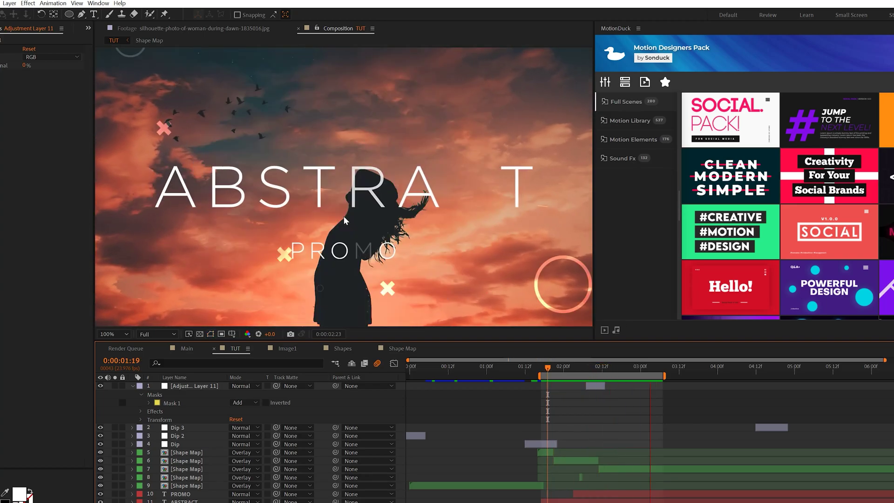
key(space)
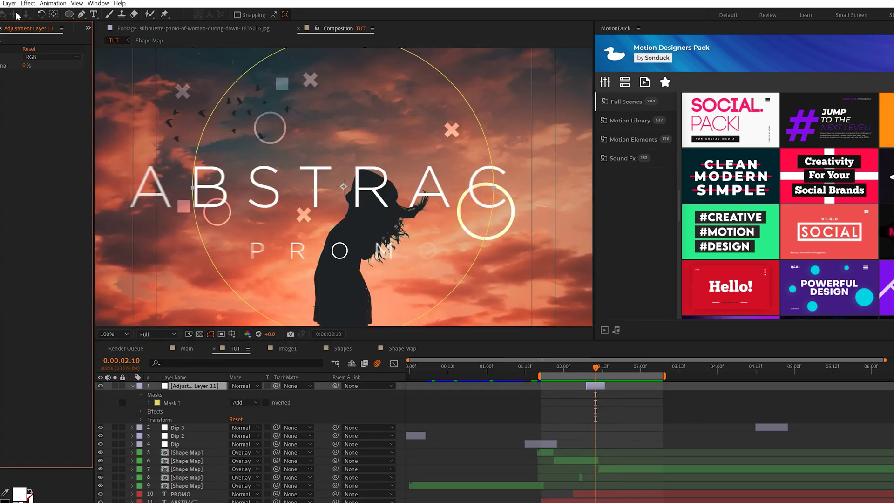
- Disable Invert on the circle-masked adjustment layer and add the Shift Channels effect with Take Green From set to Full Off
click(28, 3)
mouse_move(67, 87)
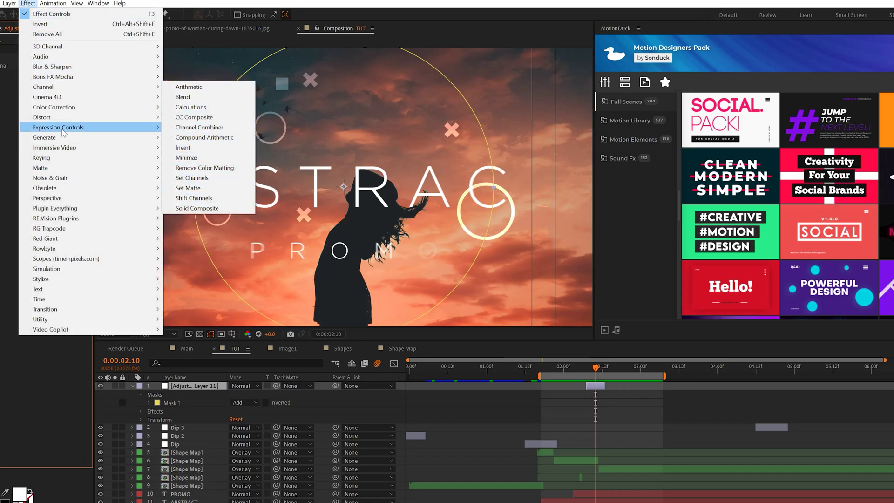
mouse_move(59, 110)
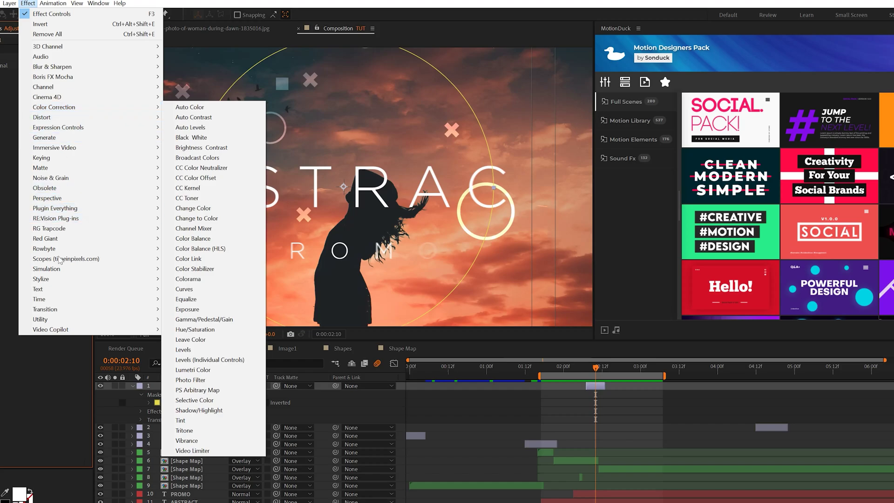
mouse_move(65, 280)
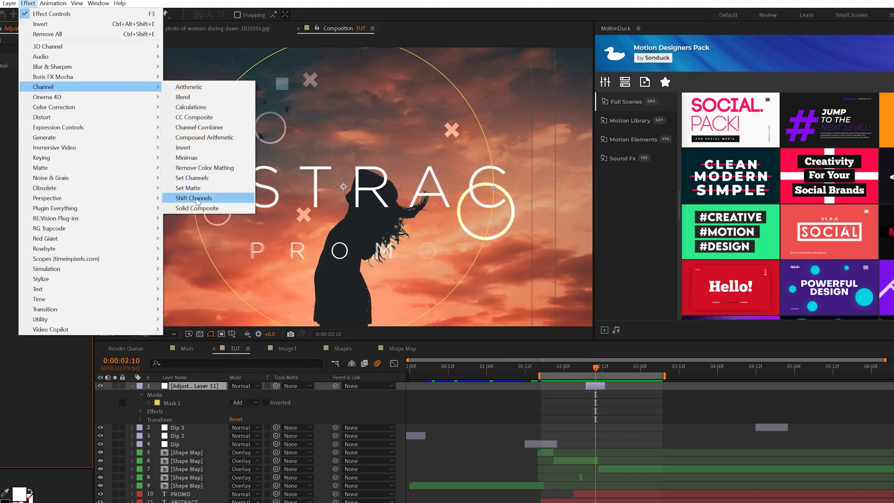
click(194, 198)
click(110, 98)
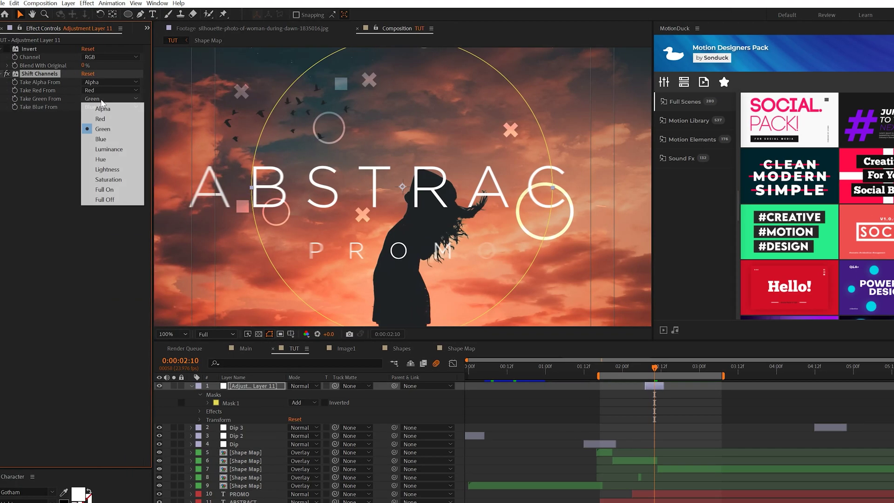
click(104, 197)
- Duplicate the adjustment layer, place the copy around 0:00:02:00, and switch it from Shift Channels to Invert
key(comma)
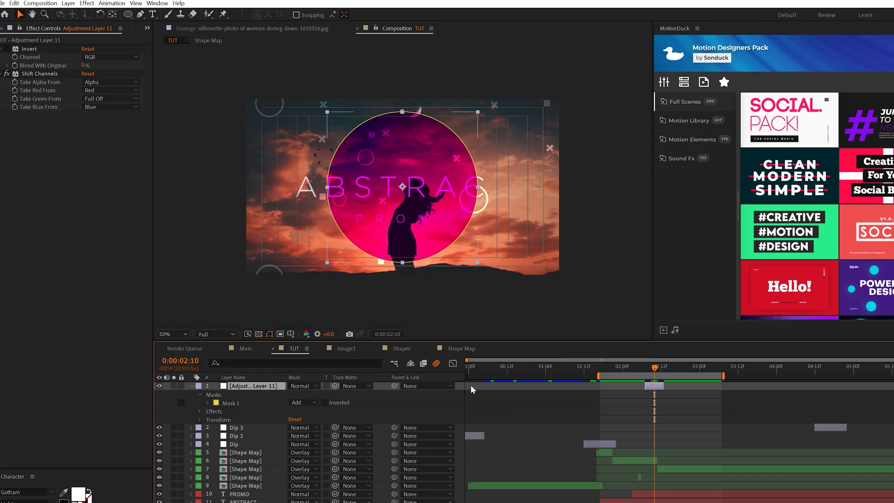
key(ctrl+d)
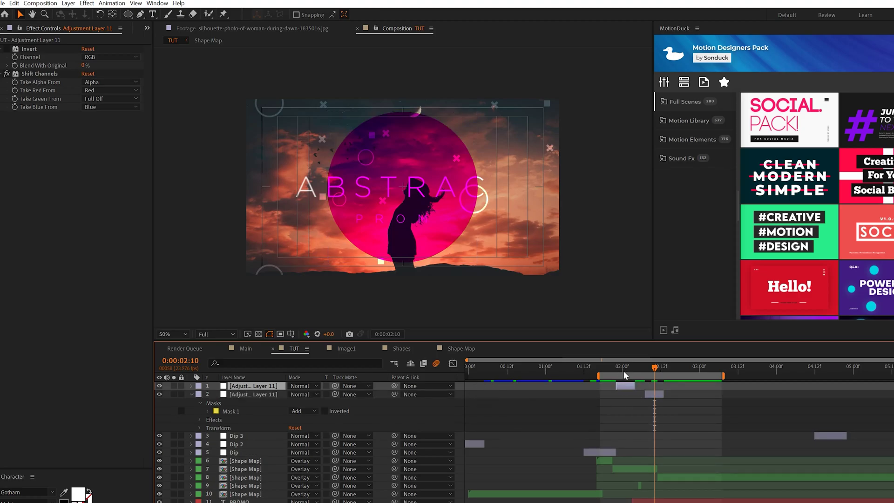
click(623, 374)
click(7, 49)
click(6, 73)
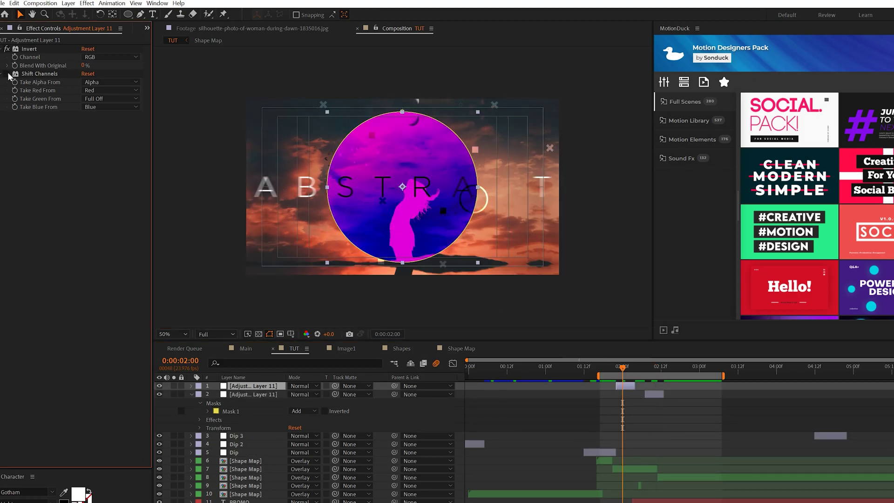
click(550, 414)
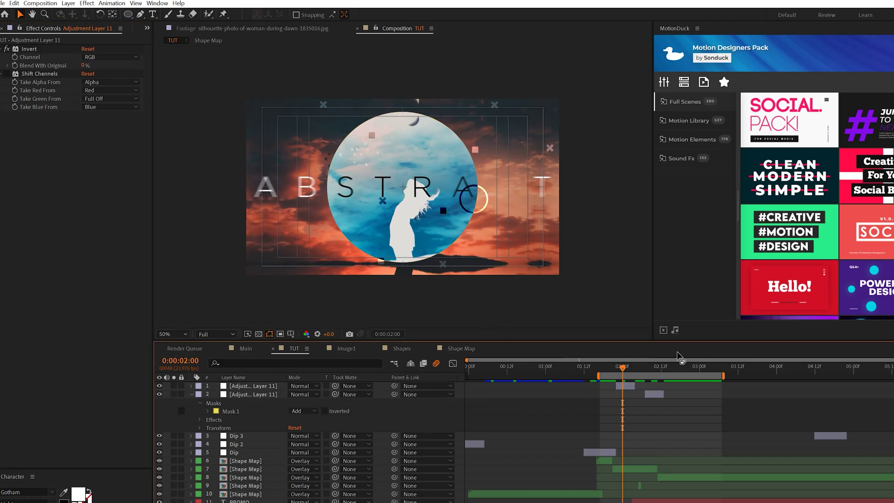
- Replace the circular mask on the inverted copy around 0:00:02:00 with two rectangular masks
drag(645, 367, 623, 370)
click(624, 386)
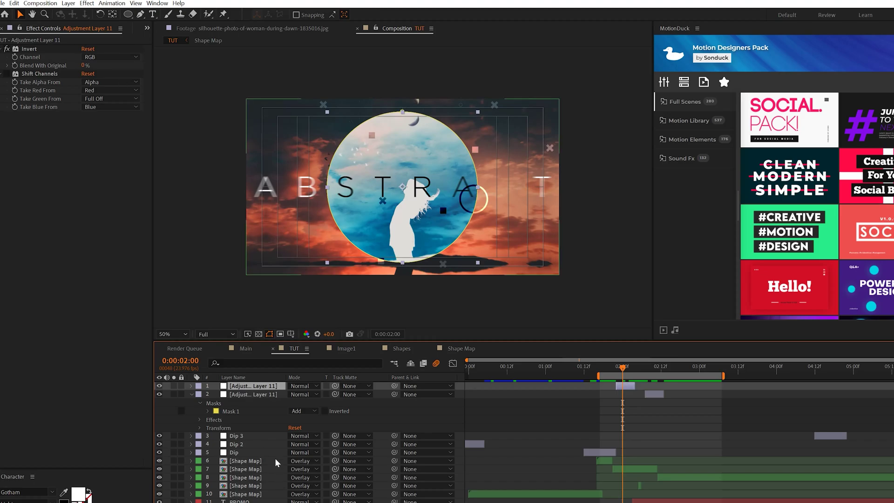
key(m)
click(232, 395)
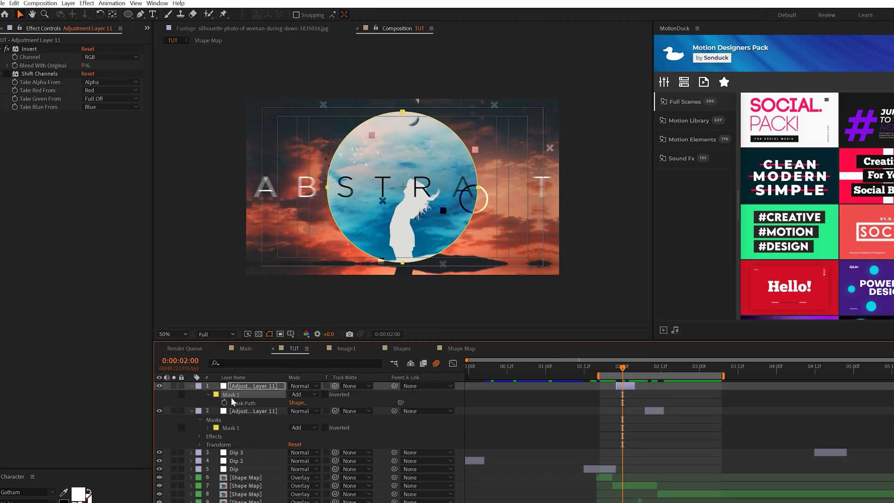
key(Delete)
click(126, 14)
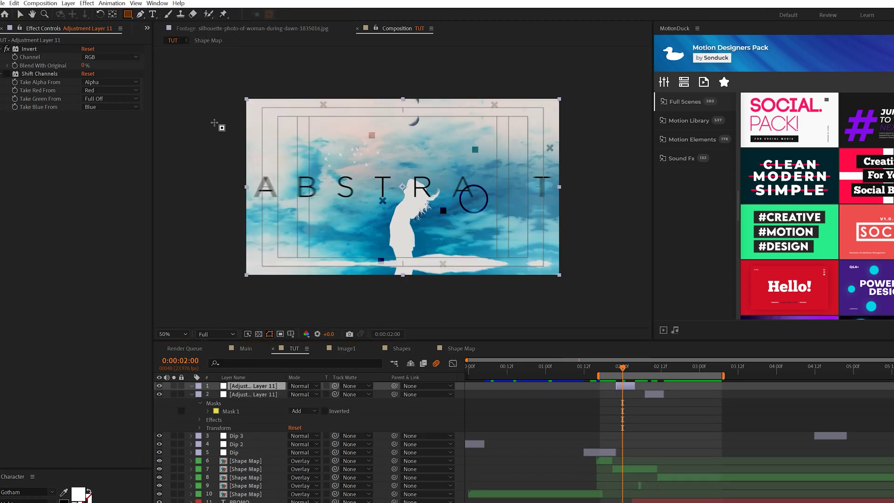
drag(582, 154, 599, 154)
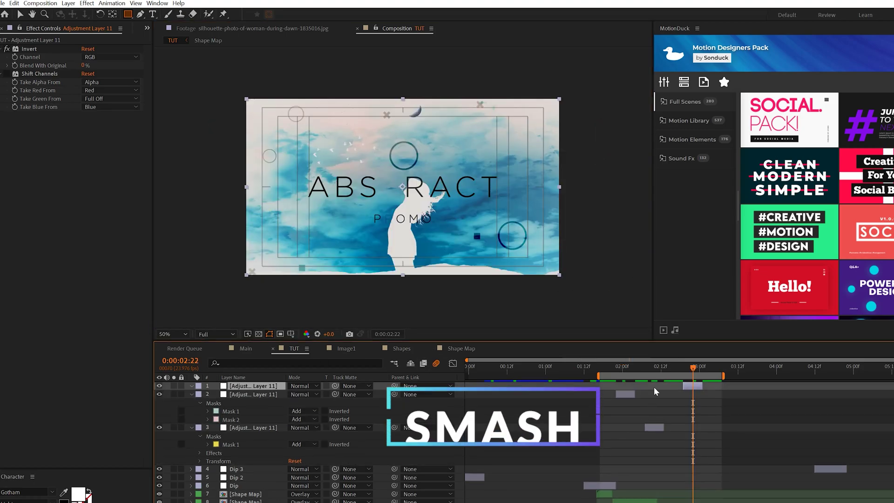
click(601, 368)
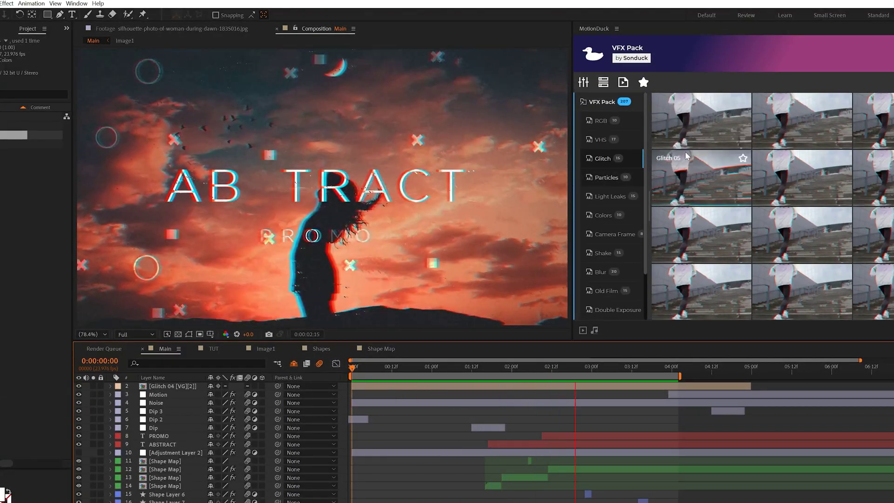
- Apply Glitch 04 from the VFX Pack to the Main composition and move its layer to start at the beginning of the timeline
mouse_move(695, 175)
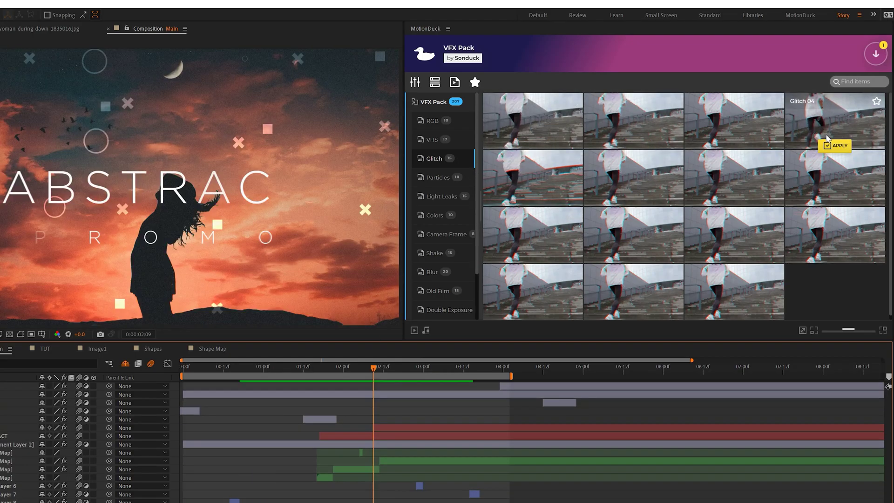
click(835, 146)
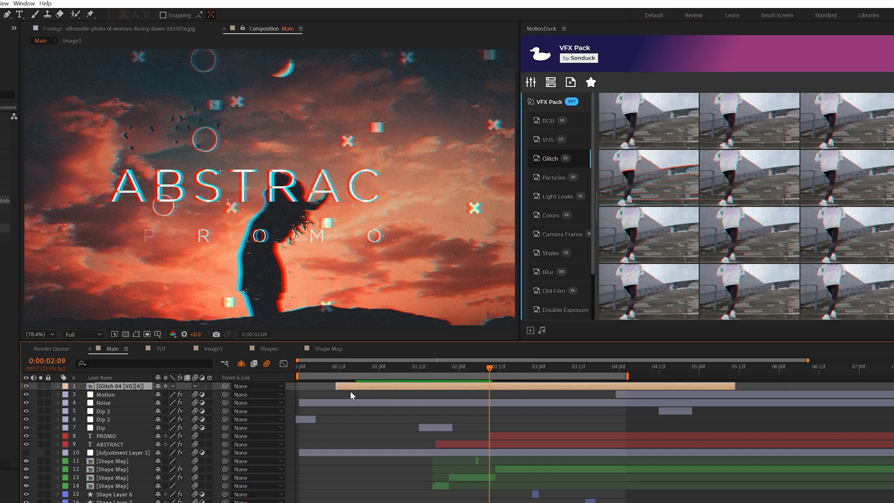
drag(350, 391, 332, 391)
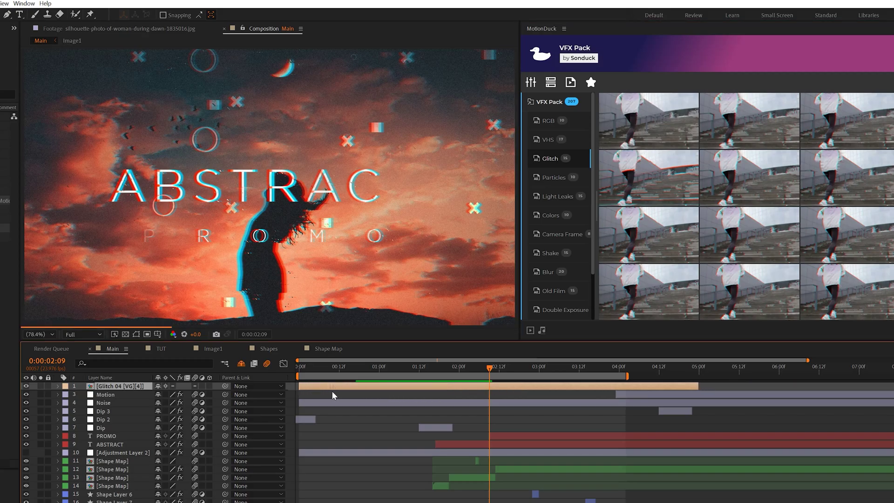